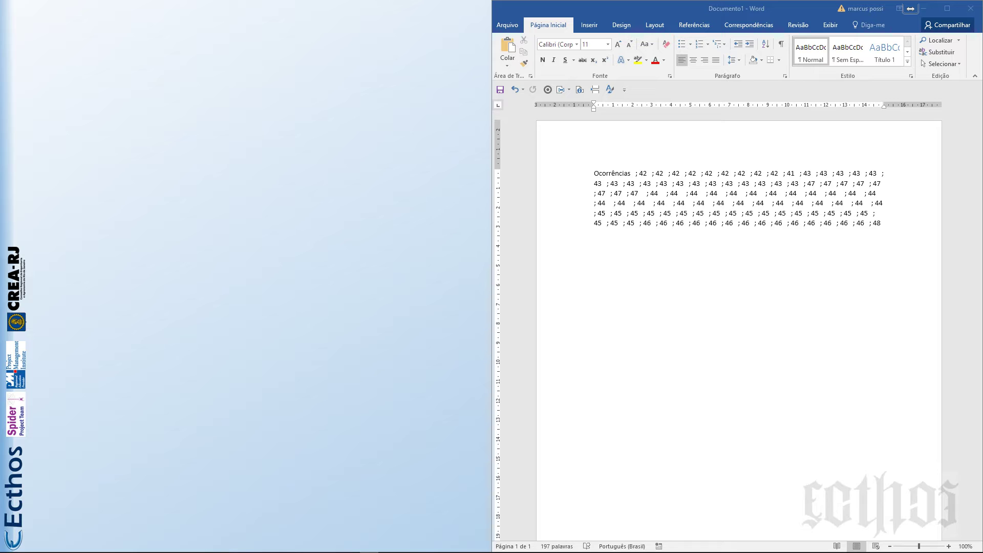
Bring the Excel workbook up beside the Word document and examine the ocorrencia and vezes columns on sheet mod 01
click(10, 157)
drag(291, 88, 2, 141)
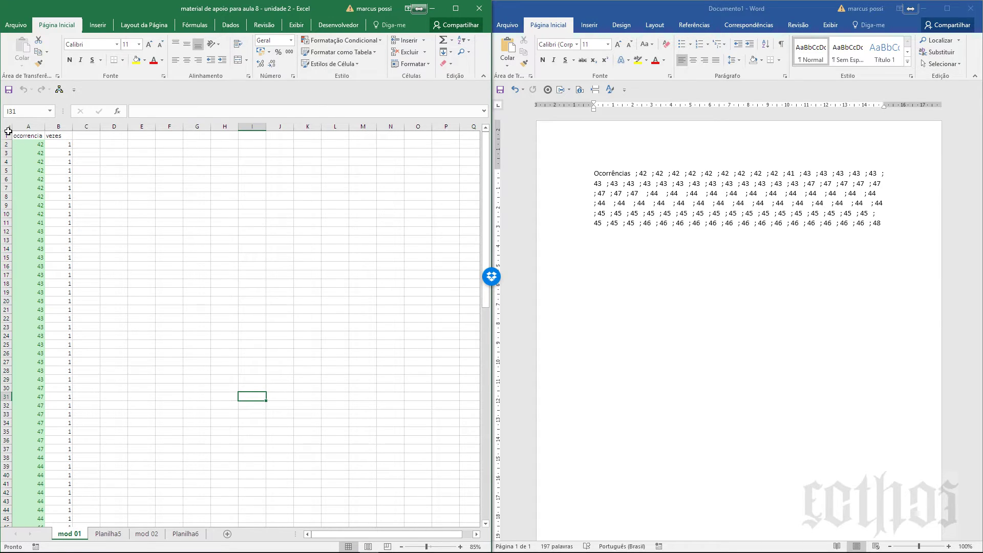
click(26, 146)
click(35, 181)
click(39, 224)
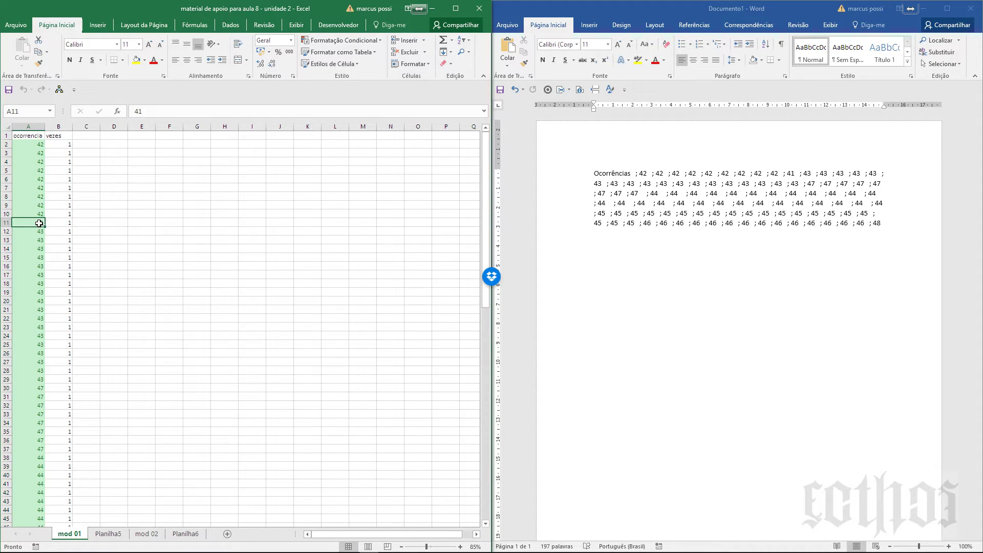
click(62, 164)
click(61, 205)
click(60, 259)
click(67, 310)
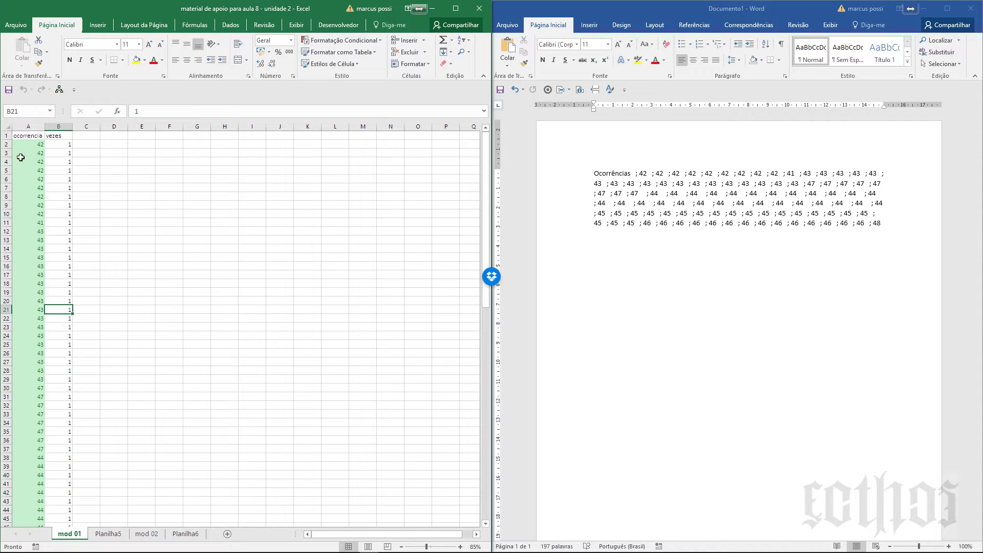
Create a pivot table from all of sheet mod 01 on a new worksheet, with ocorrencia as rows and the count of vezes as values
click(9, 126)
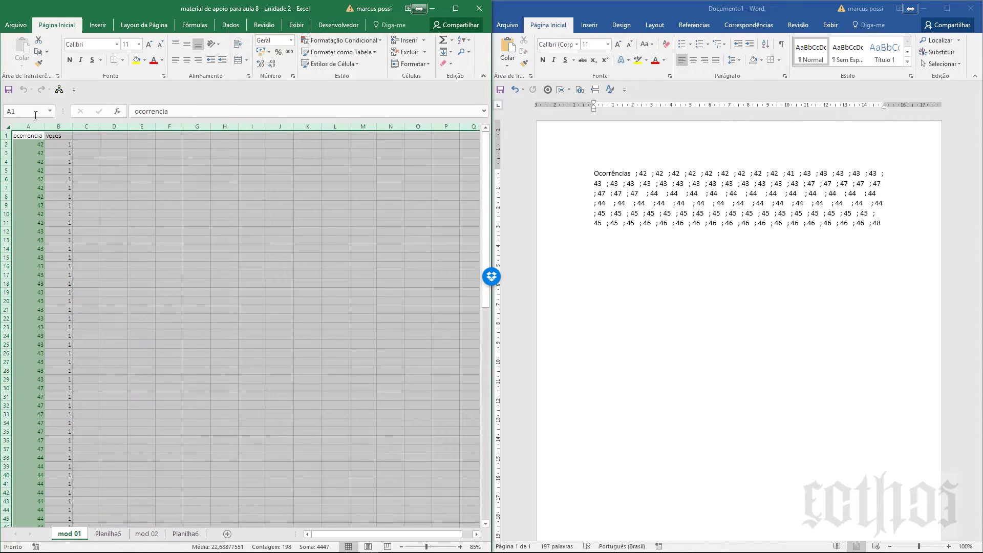
click(97, 24)
click(455, 8)
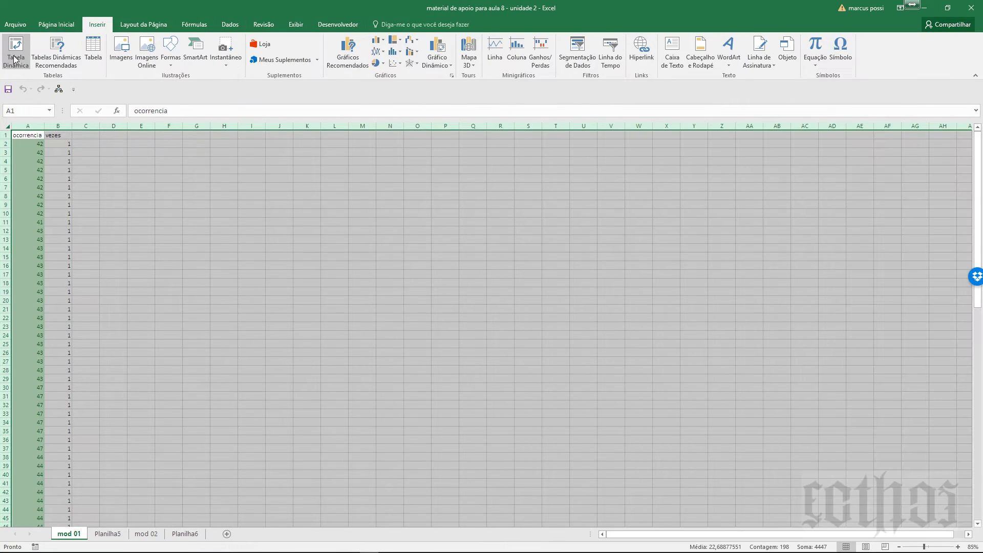
click(16, 52)
click(368, 318)
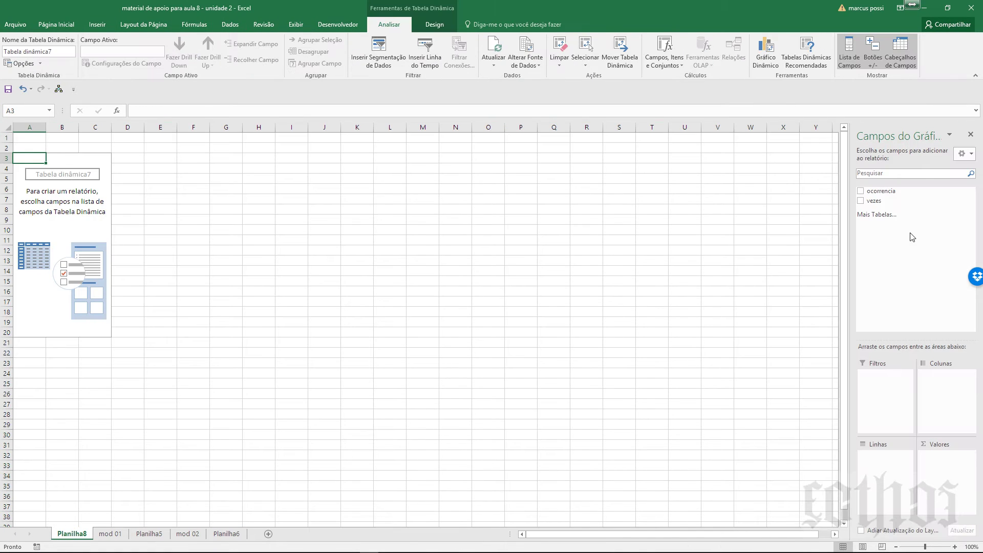
drag(885, 191, 913, 464)
drag(879, 207, 946, 480)
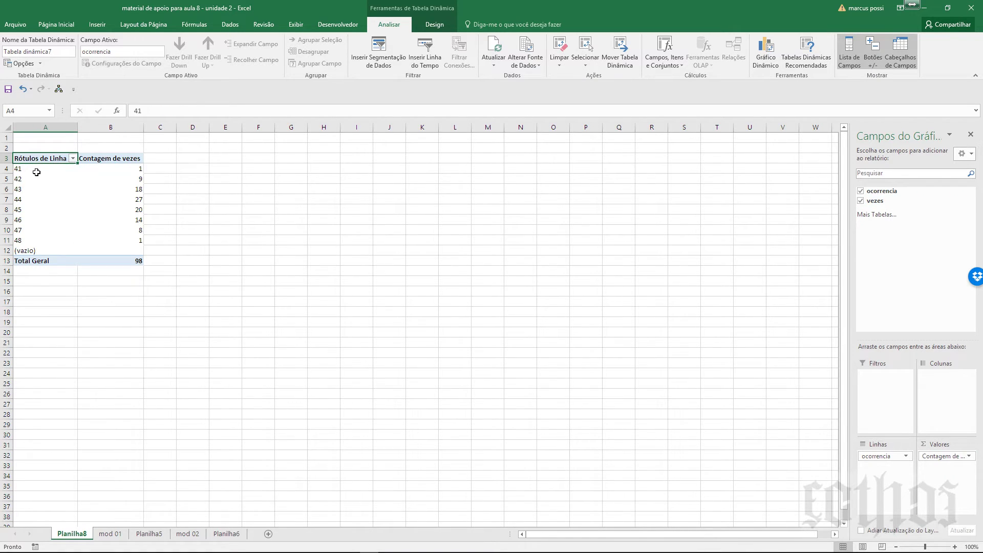
Copy the pivot table rows for 41 to 48 and paste them as values starting at G4
drag(37, 172, 128, 241)
right_click(119, 216)
click(151, 228)
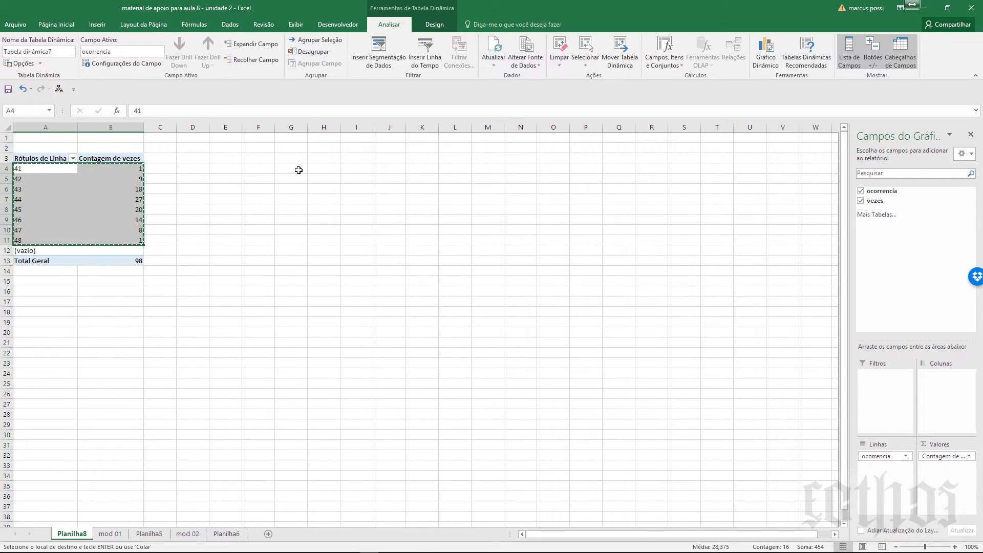
click(299, 170)
right_click(299, 170)
click(332, 212)
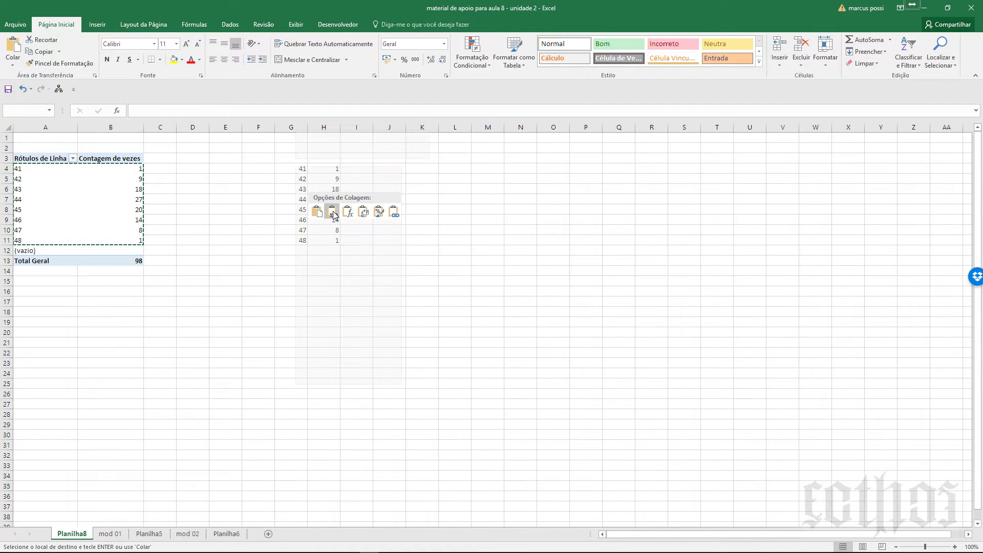
click(333, 214)
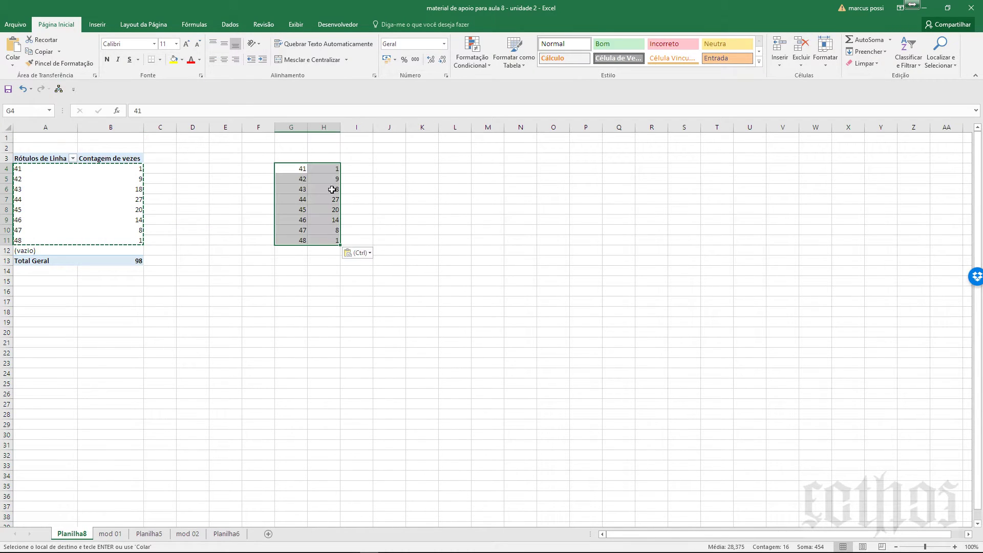
click(420, 169)
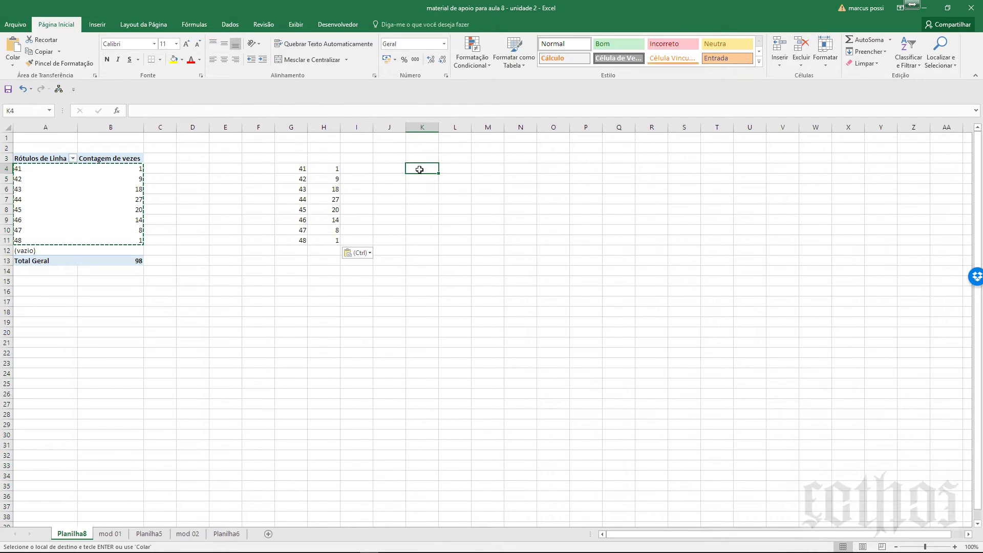
Apply the Bom cell style to the first two and last two rows of the pasted table, G4:H5 and G10:H11
drag(295, 169, 330, 179)
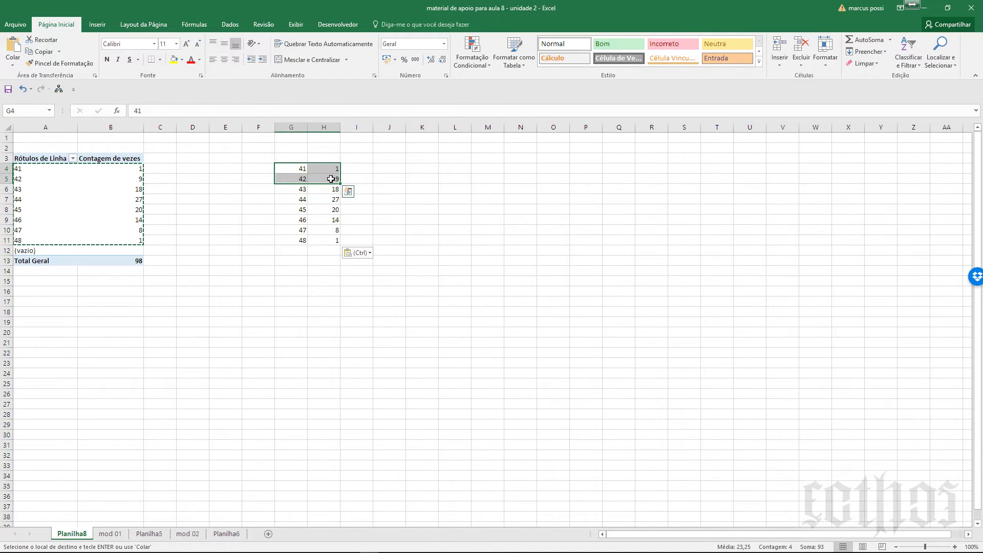
click(612, 45)
drag(303, 231, 327, 244)
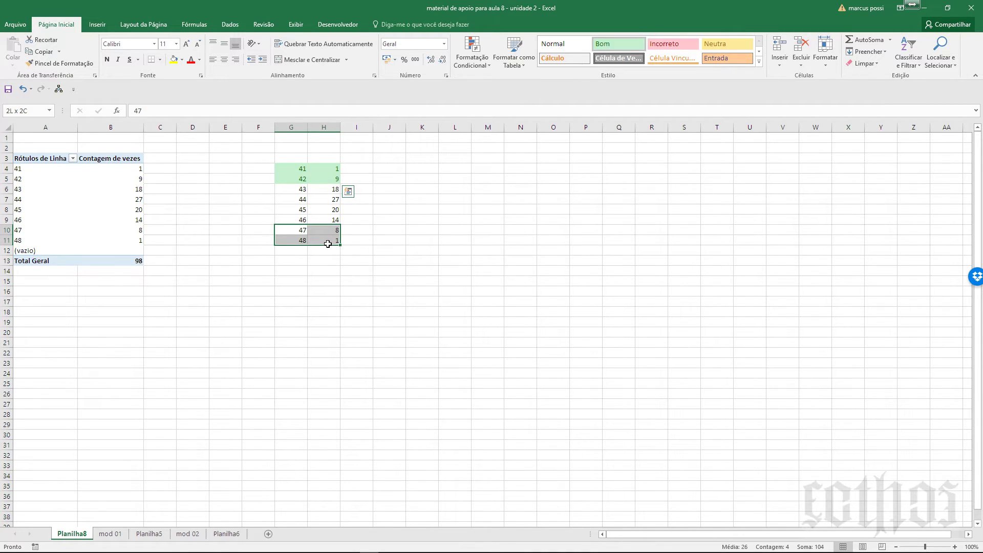
drag(328, 244, 329, 243)
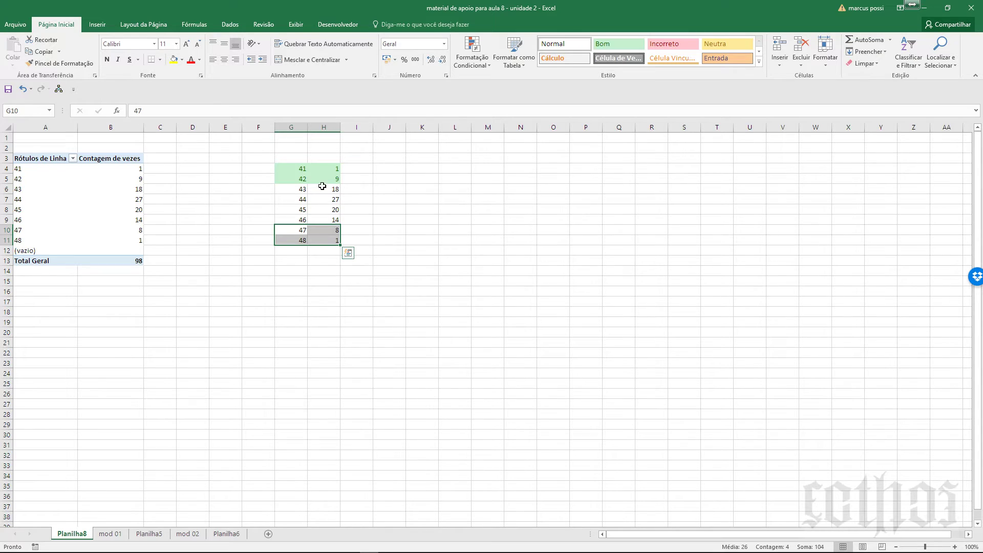
click(621, 48)
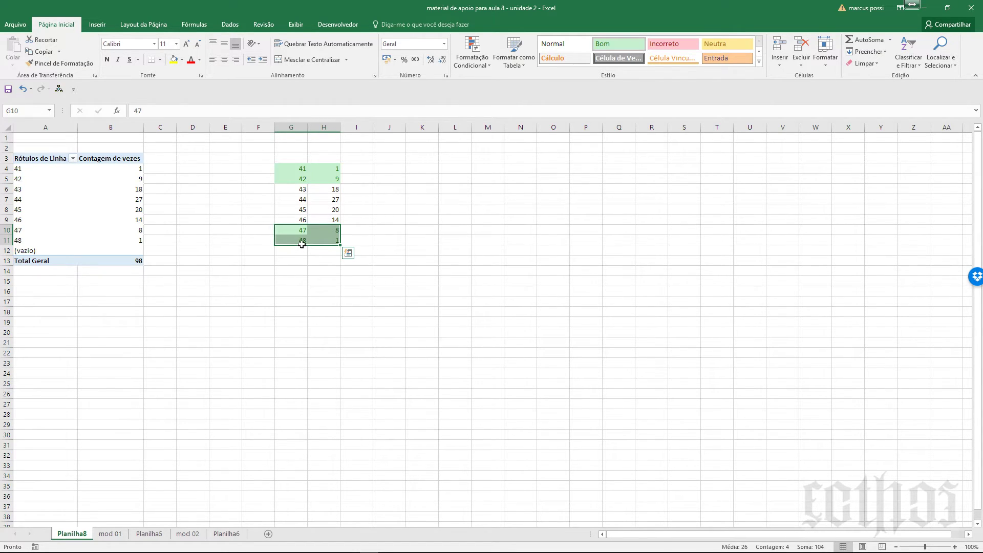
Apply the Neutra cell style to the middle rows G6:H9 and the Incorreto style to the central rows G7:H8
drag(302, 190, 330, 220)
click(682, 44)
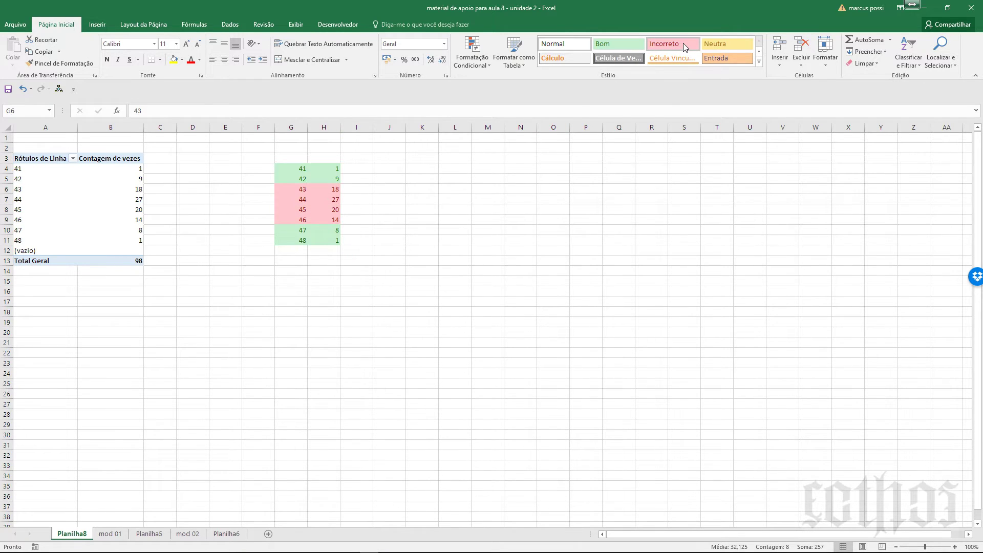
click(727, 44)
click(520, 209)
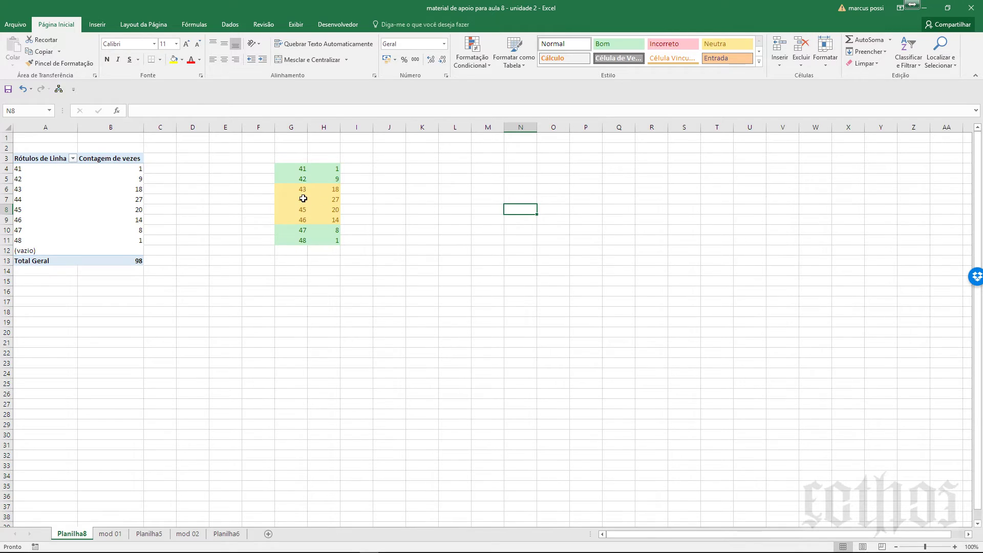
drag(296, 202, 328, 207)
click(672, 44)
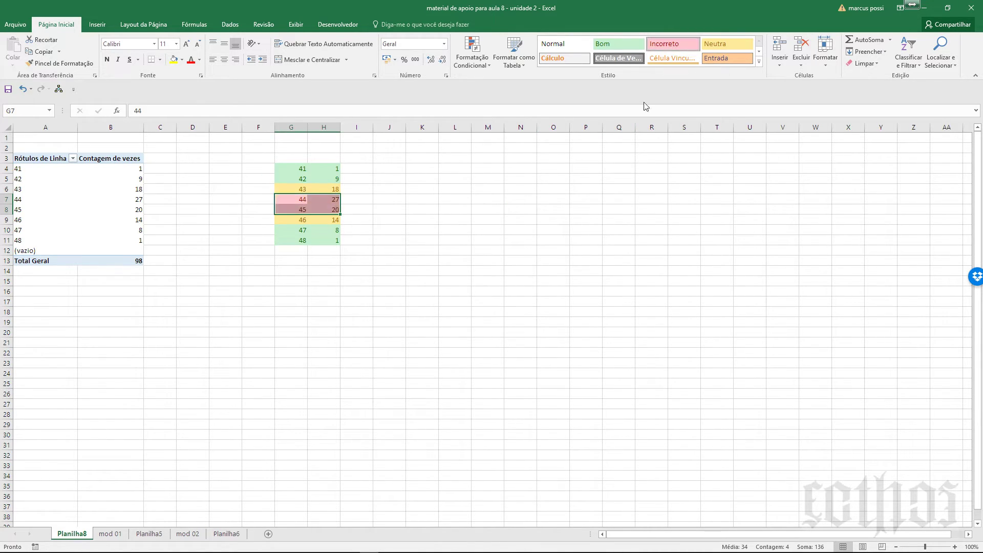
click(619, 169)
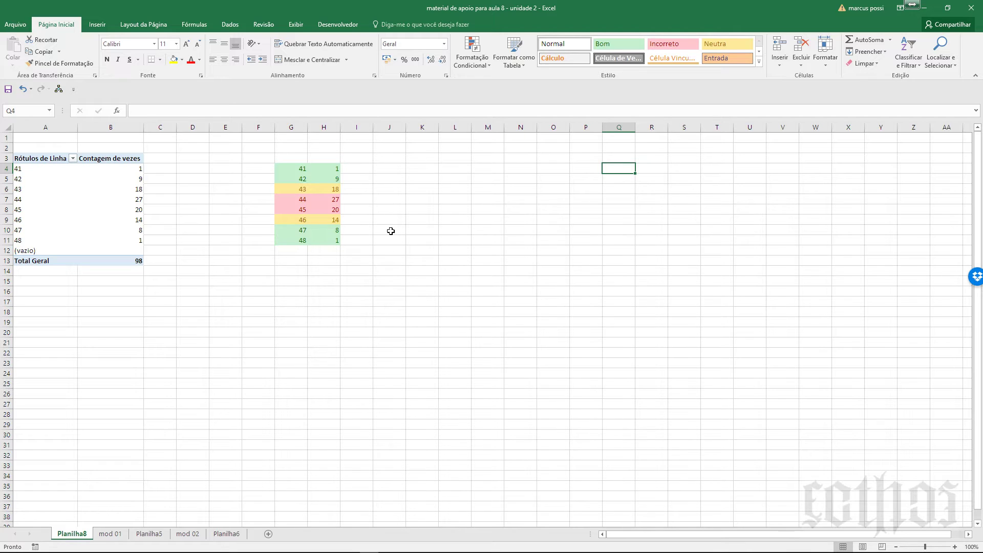
Insert a clustered column chart from G4:H11 and enlarge it in the empty area beside the table
drag(295, 171, 331, 242)
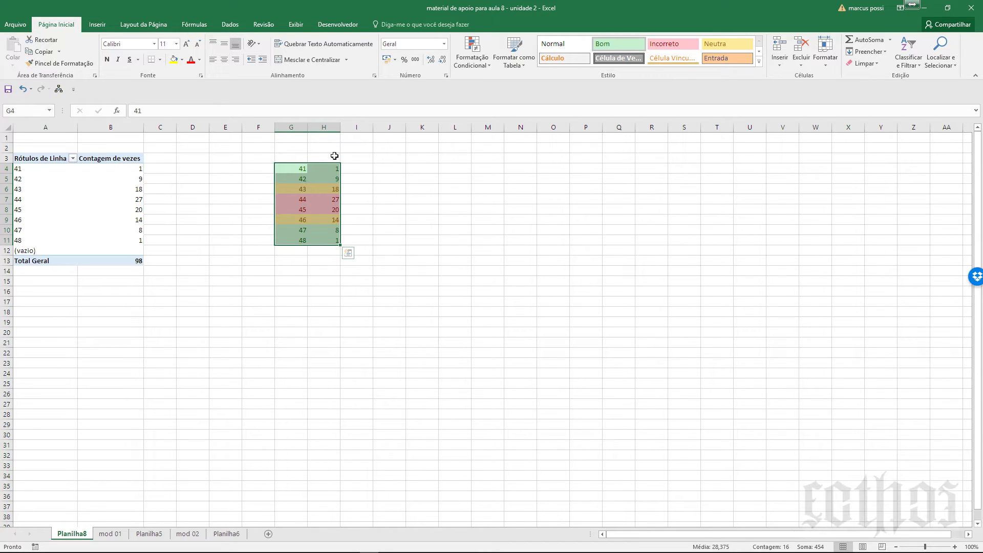
click(100, 25)
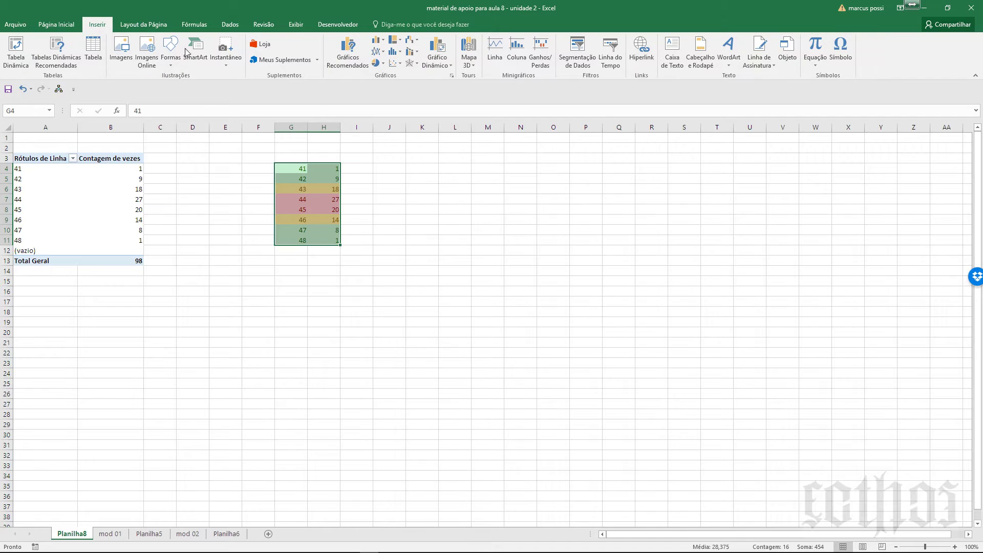
click(380, 45)
click(386, 72)
drag(539, 269, 645, 200)
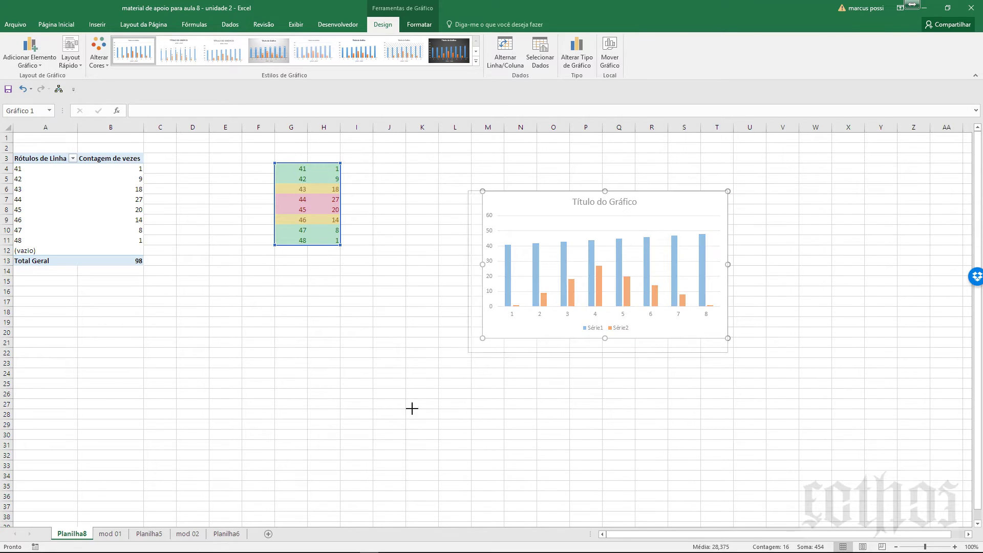
drag(438, 389, 333, 435)
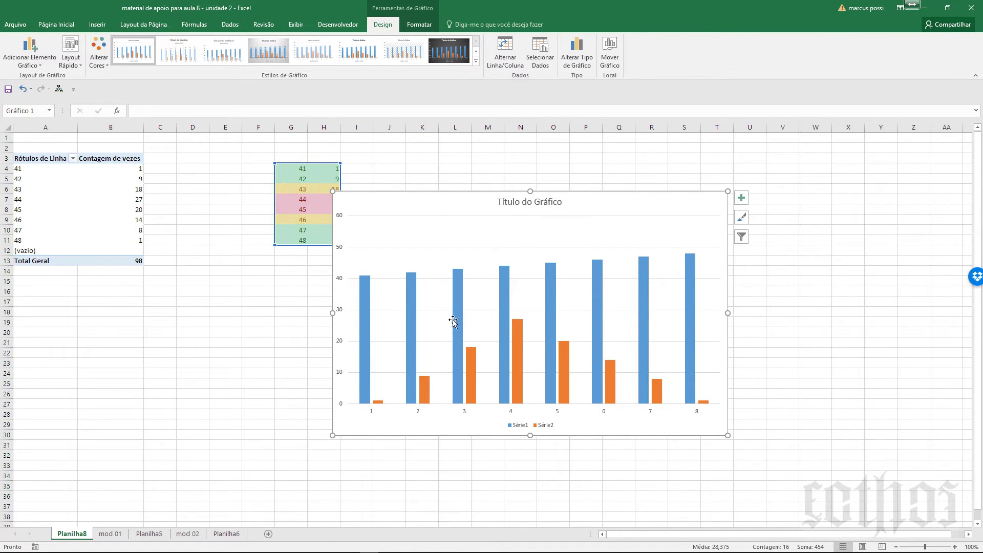
Restrict the chart's source data to the counts in H4:H11 and move the chart clear of the table
drag(283, 253, 307, 253)
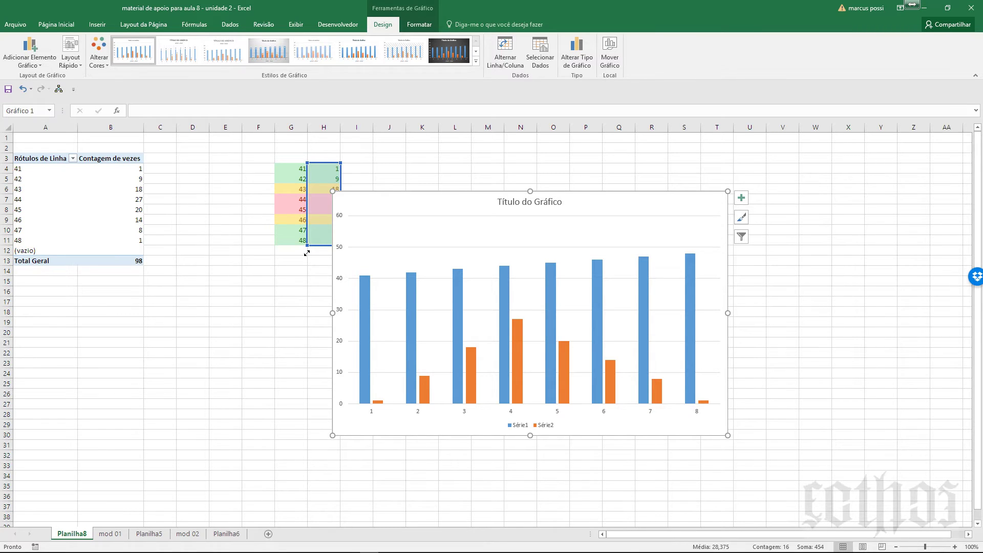
drag(306, 253, 307, 254)
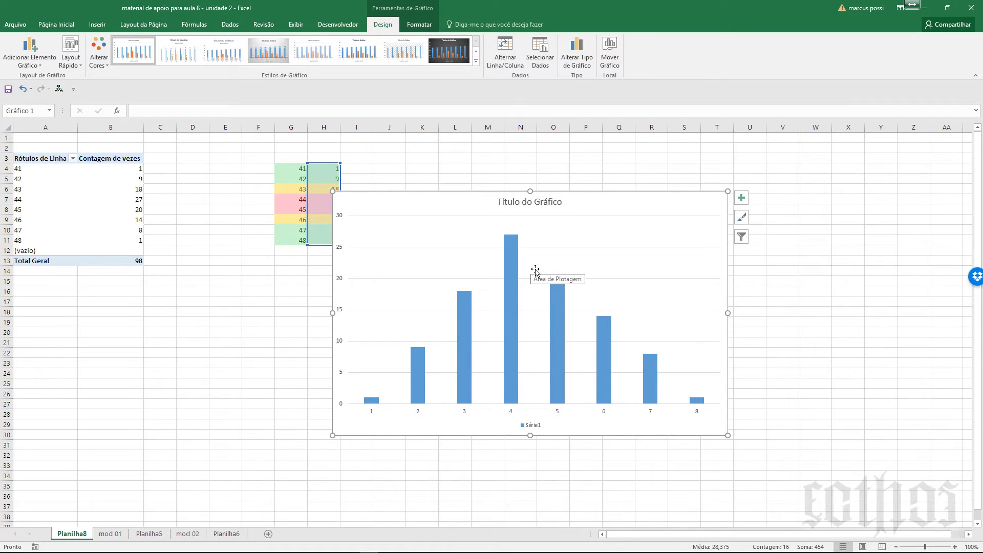
drag(604, 197, 624, 166)
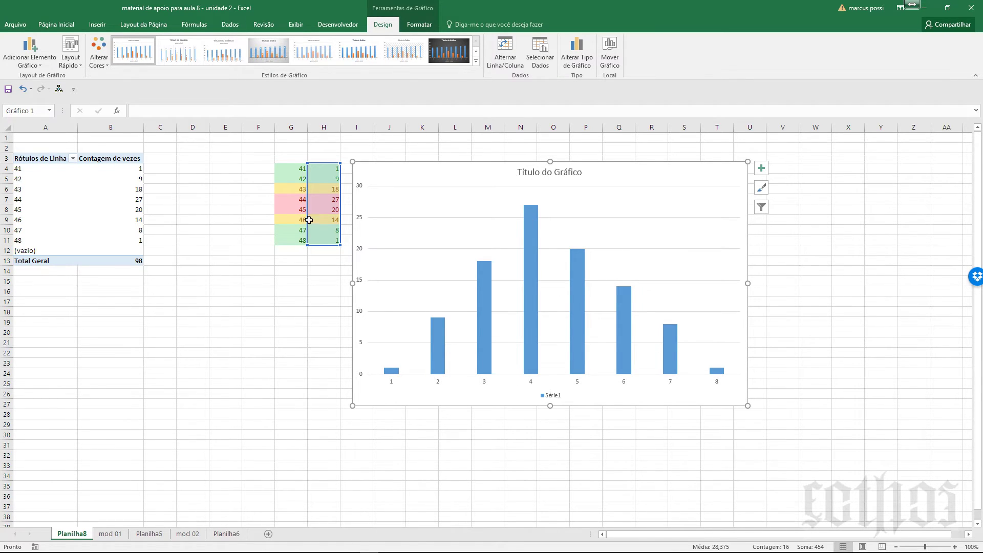
drag(324, 192, 325, 200)
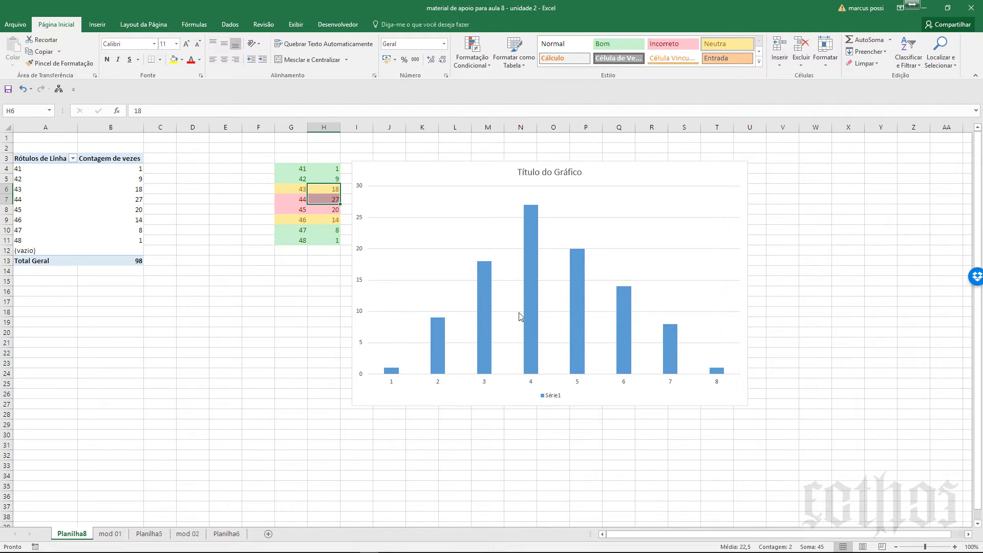
click(330, 203)
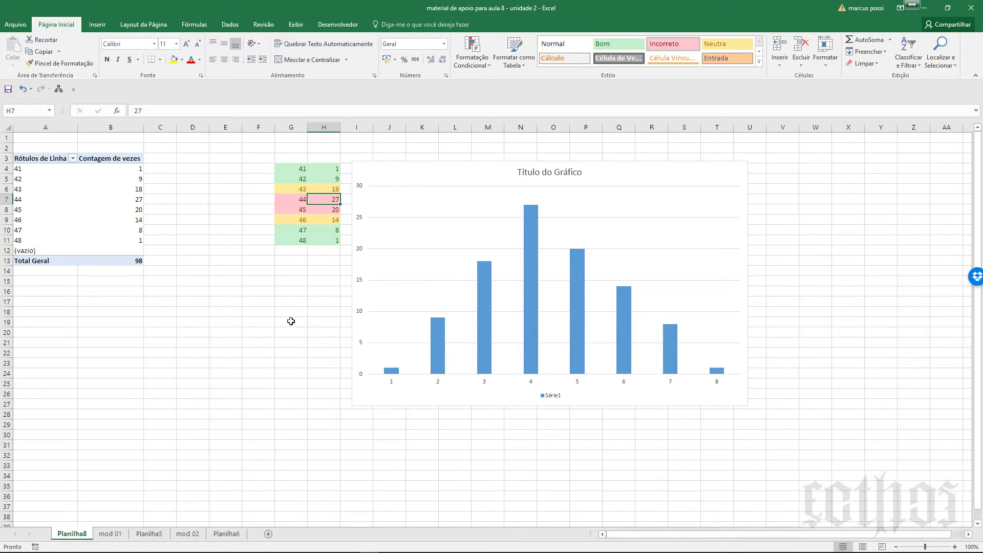
mouse_move(537, 225)
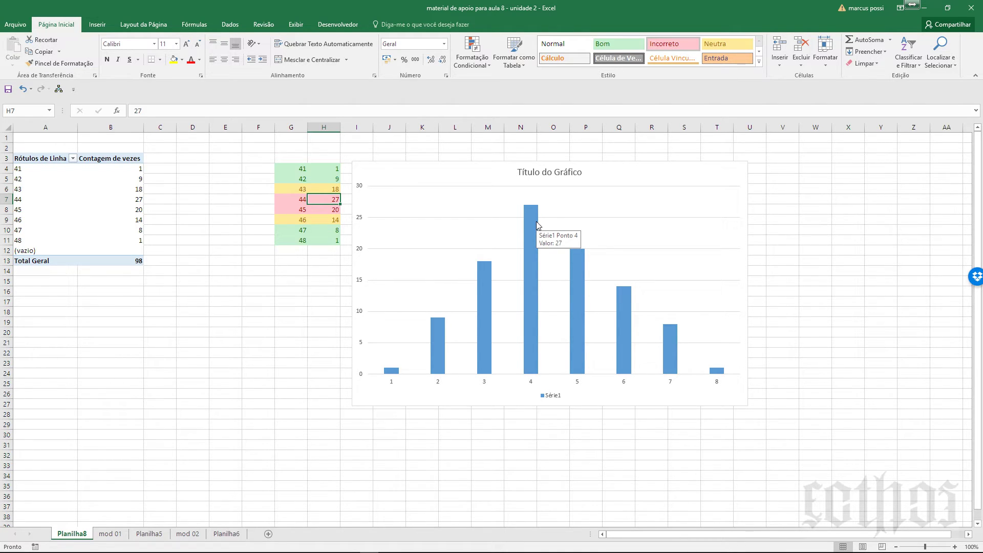
click(204, 241)
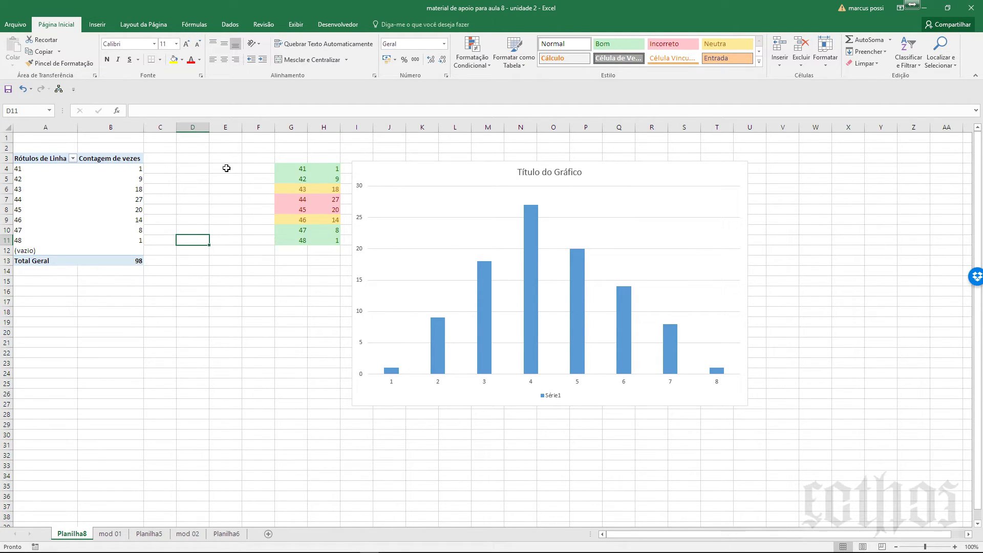
Draw a rectangle about 17.4 cm high and 7.5 cm wide over columns H to K, covering the chart's first two bars
click(105, 26)
click(178, 46)
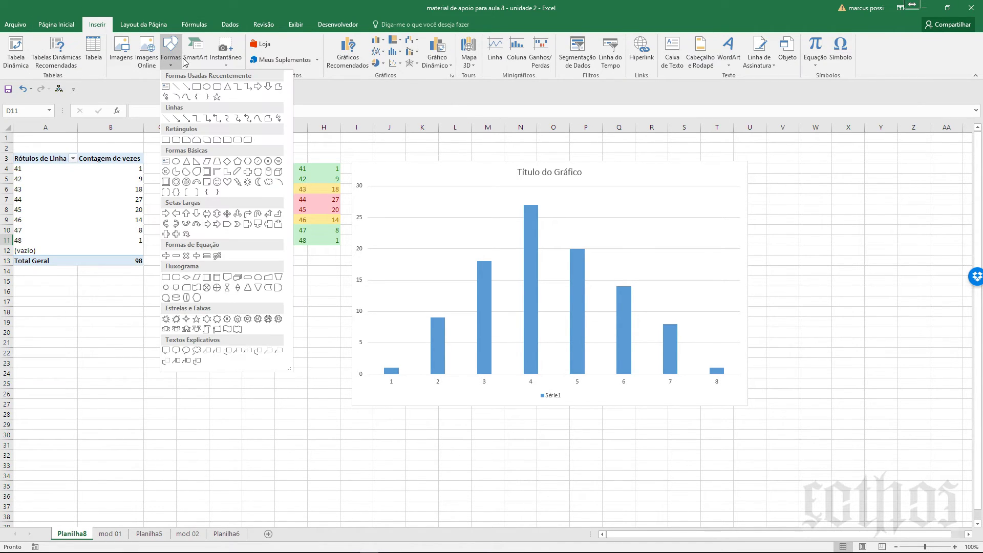
click(200, 94)
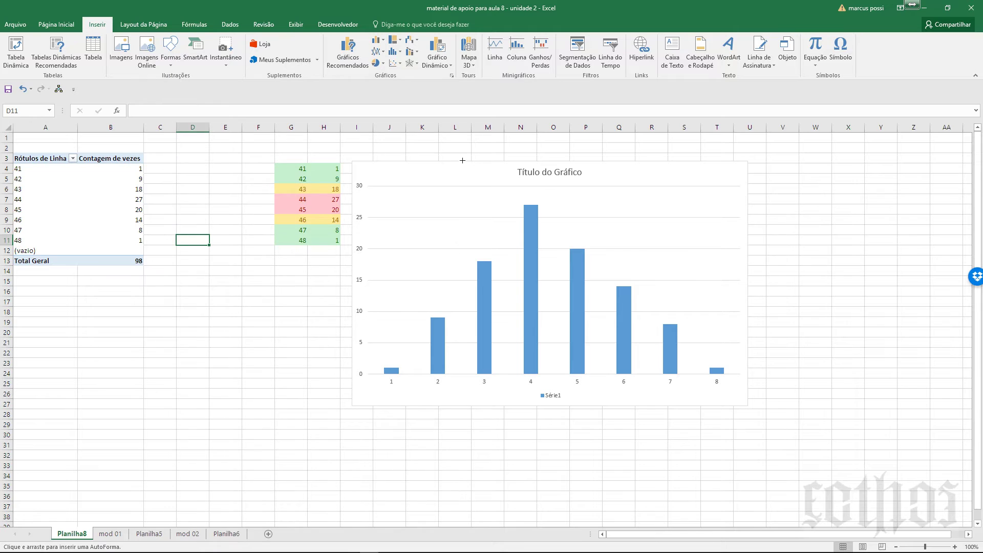
drag(452, 217, 307, 481)
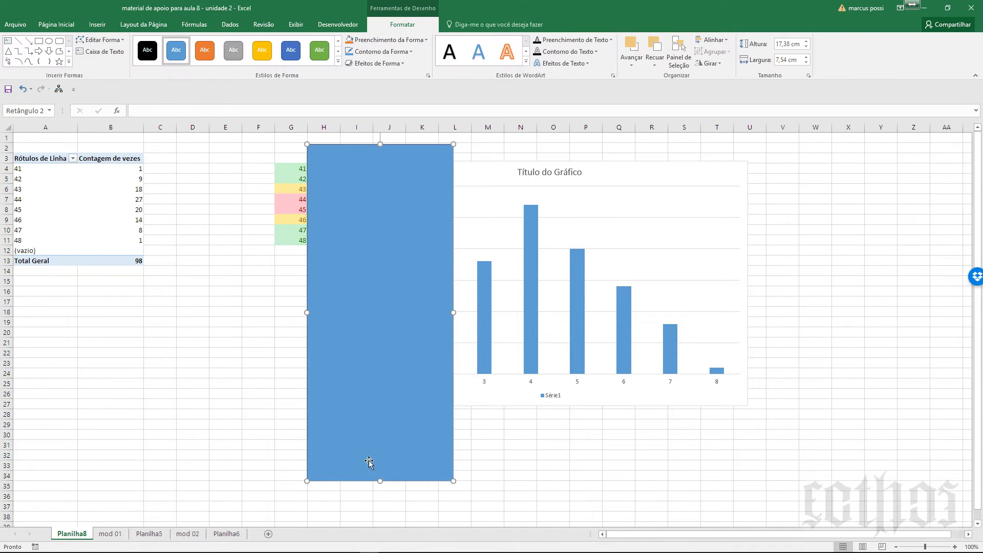
Remove the rectangle's fill and give its outline a thick weight so the chart shows through
click(382, 52)
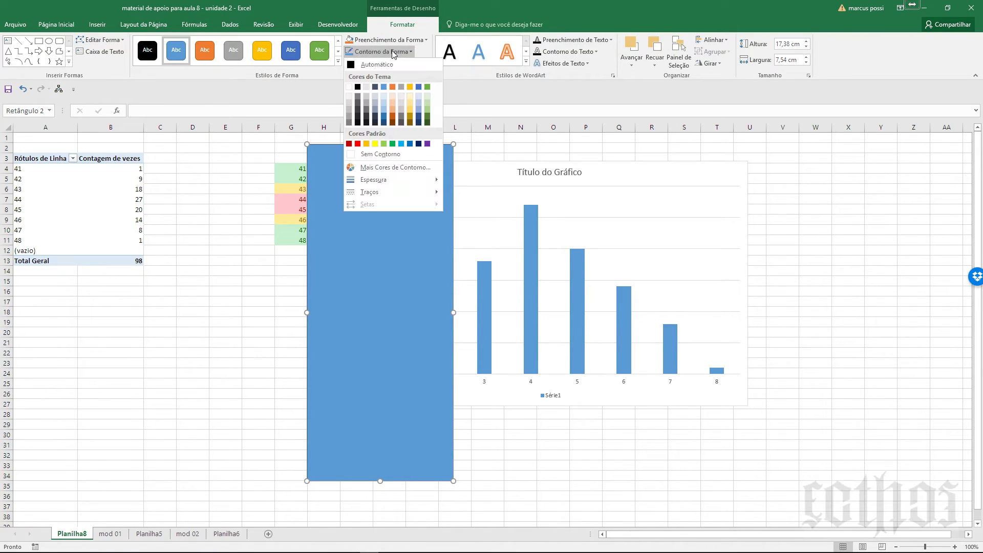
click(389, 39)
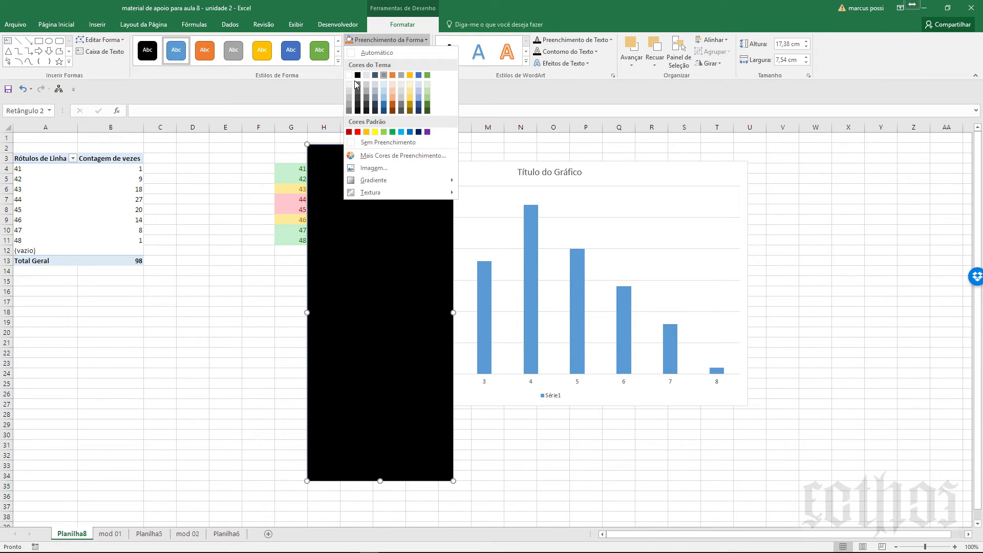
click(376, 145)
click(382, 51)
mouse_move(395, 192)
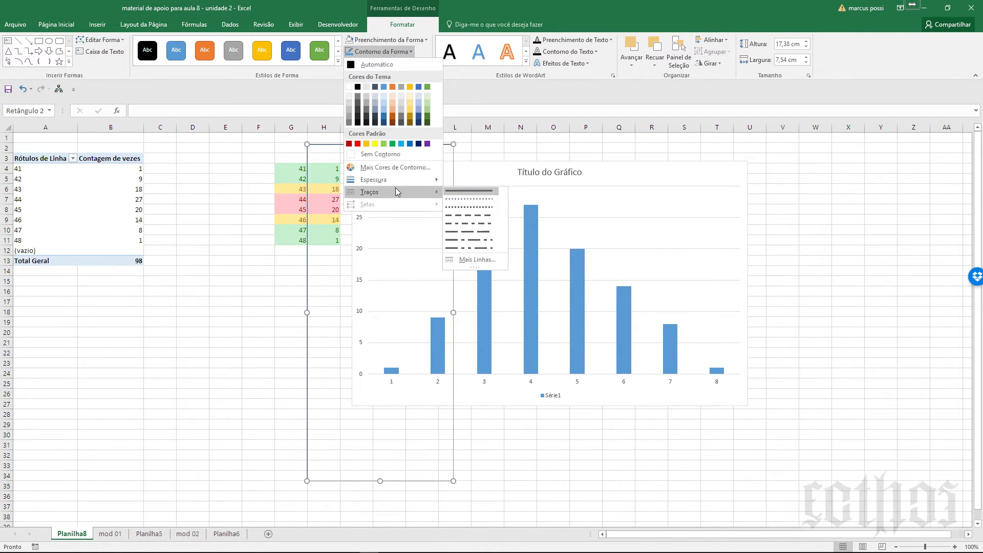
click(467, 271)
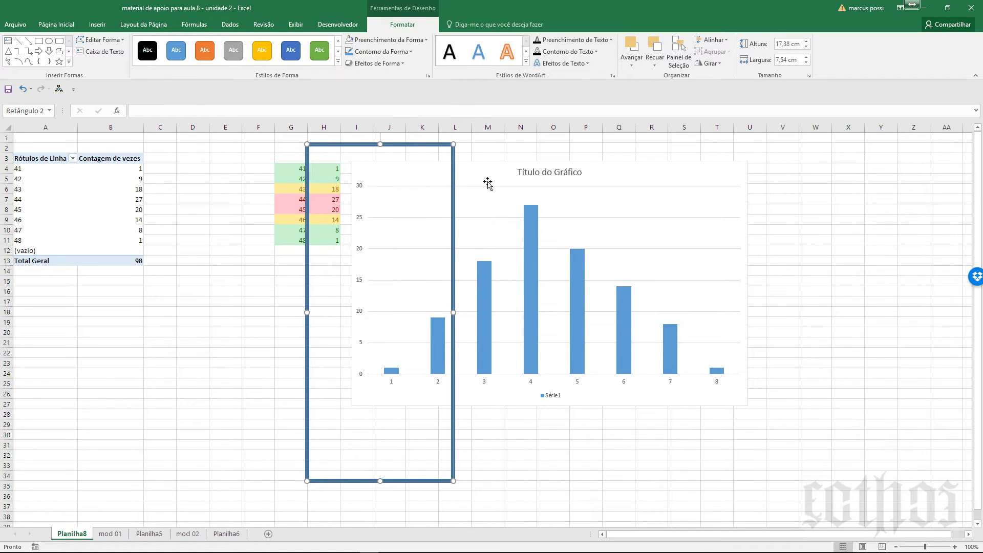
click(554, 456)
Duplicate the outlined rectangle twice, placing one copy over the chart's last two bars and another around bars 3 to 5
drag(453, 472, 798, 468)
click(904, 435)
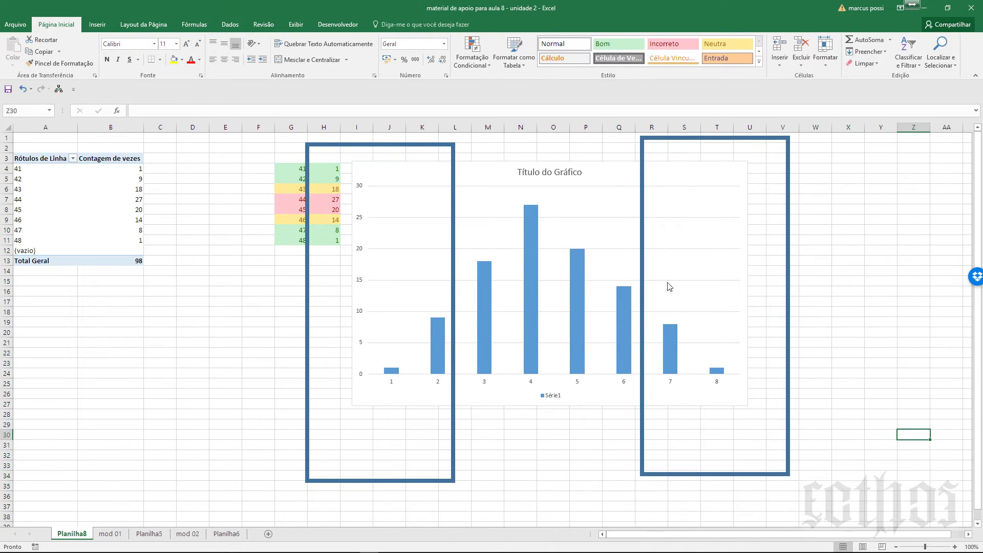
drag(389, 147, 543, 146)
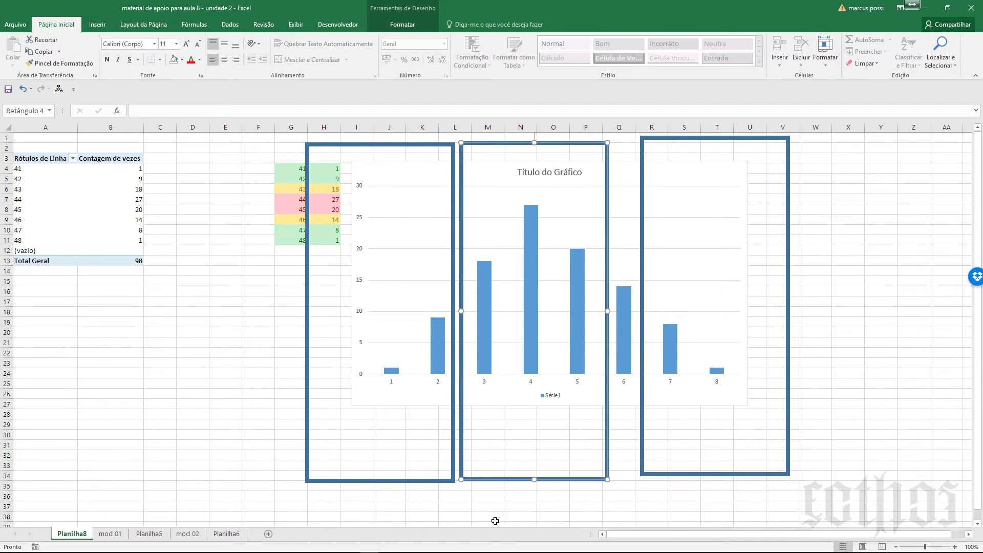
Narrow the middle rectangle to frame only bar 4 and widen the first rectangle up to the edge of bar 3
drag(468, 489, 518, 491)
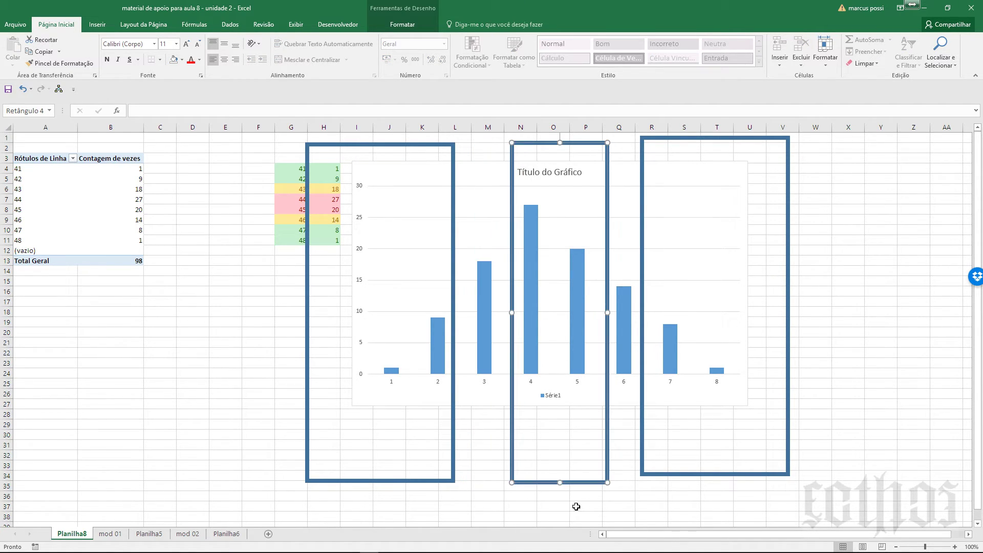
drag(611, 486, 552, 501)
click(454, 334)
drag(455, 313, 476, 312)
Widen the rectangle over the last bars to include bar 6 and align its top edge with the other rectangles
click(646, 310)
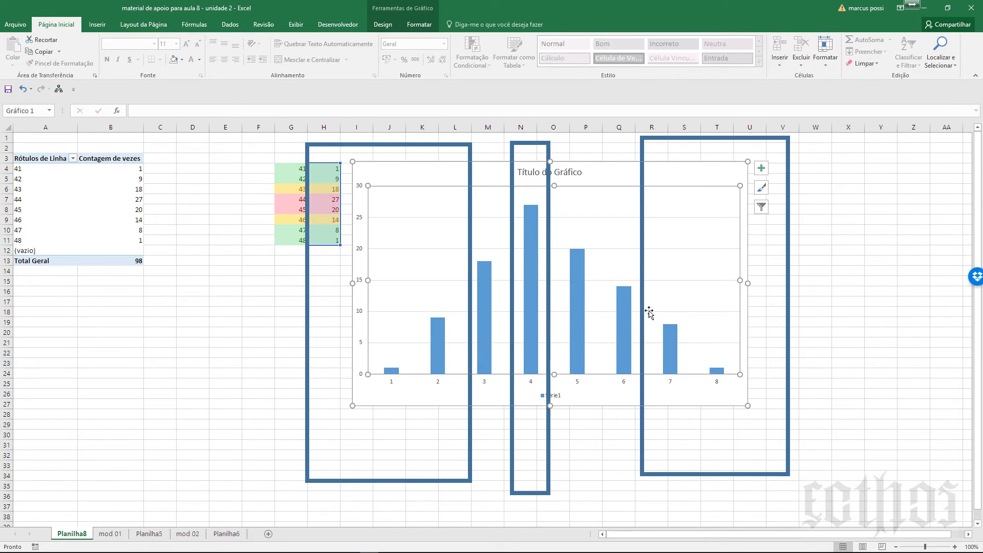
click(644, 439)
drag(645, 312, 611, 327)
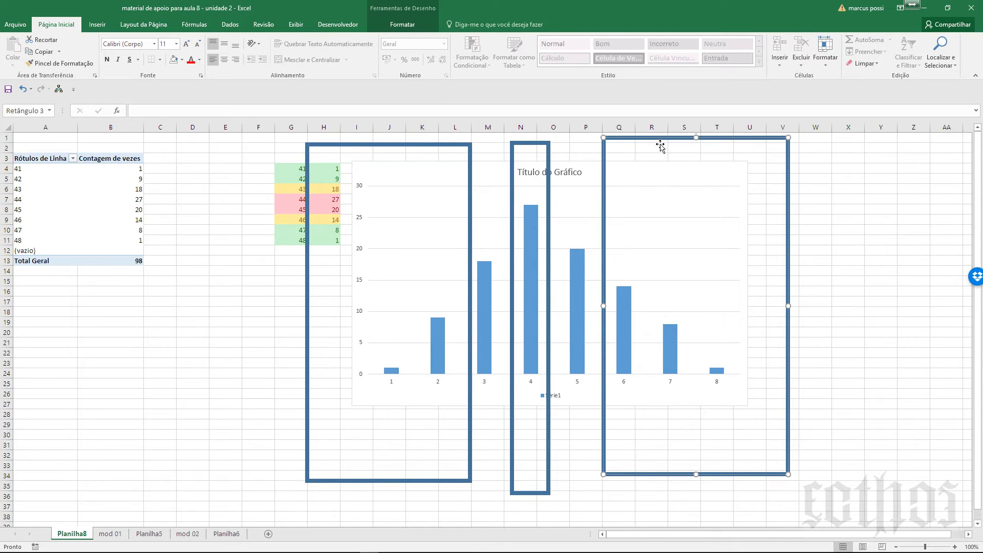
drag(662, 144, 662, 150)
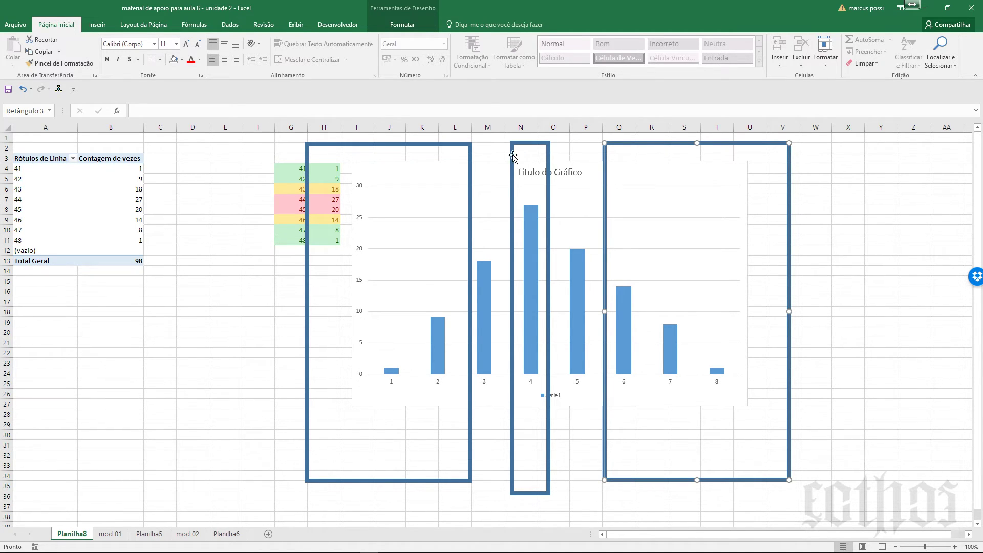
Change the outline of the narrow rectangle around bar 4 to dark orange
click(533, 146)
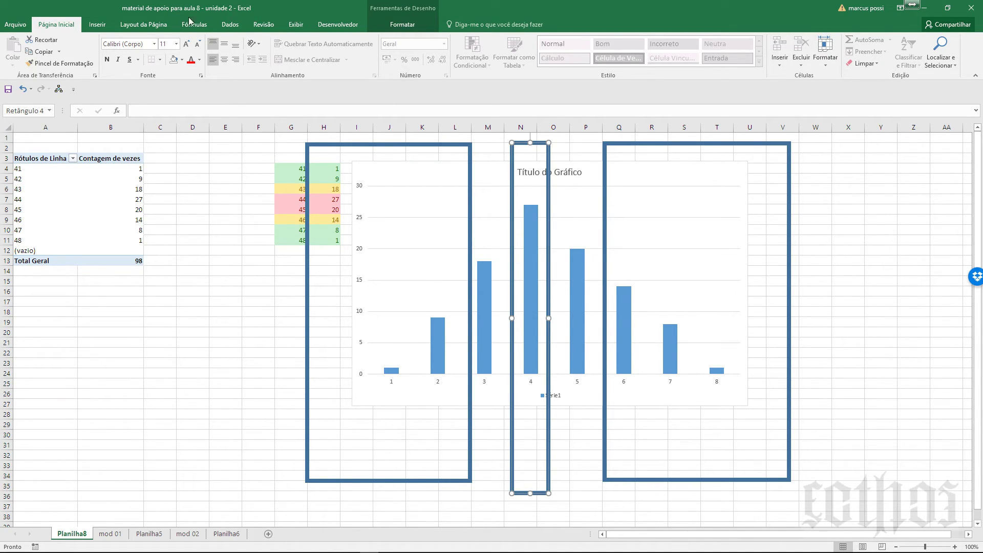
click(97, 25)
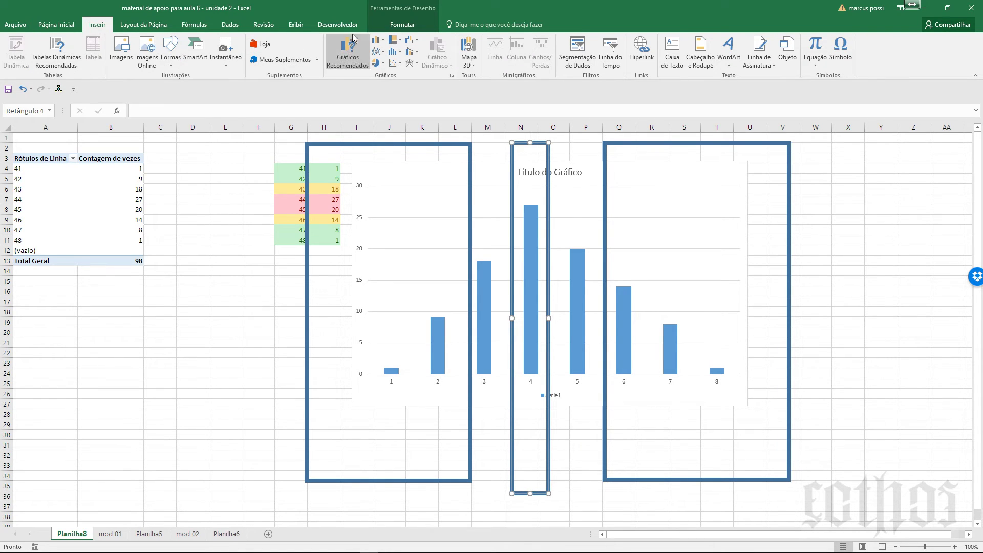
click(389, 29)
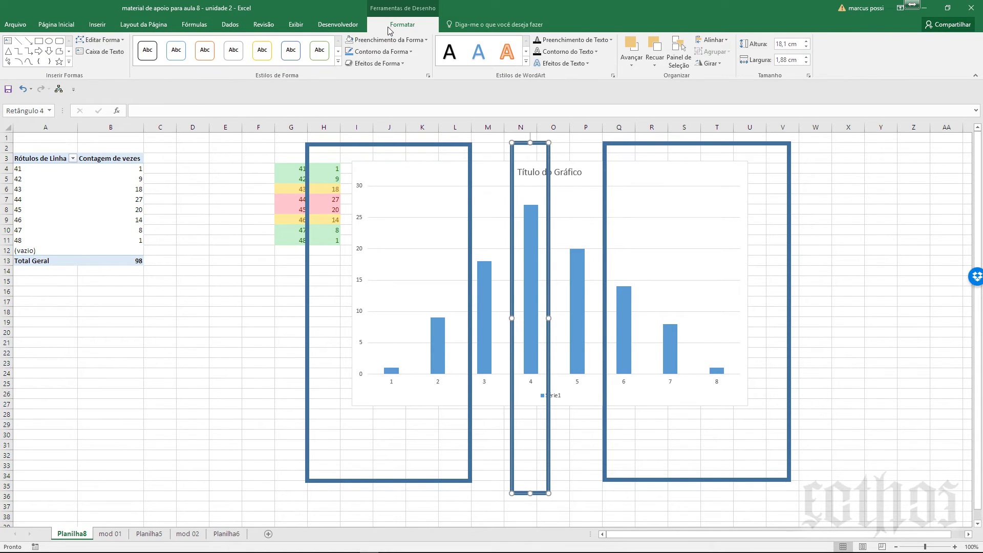
click(366, 53)
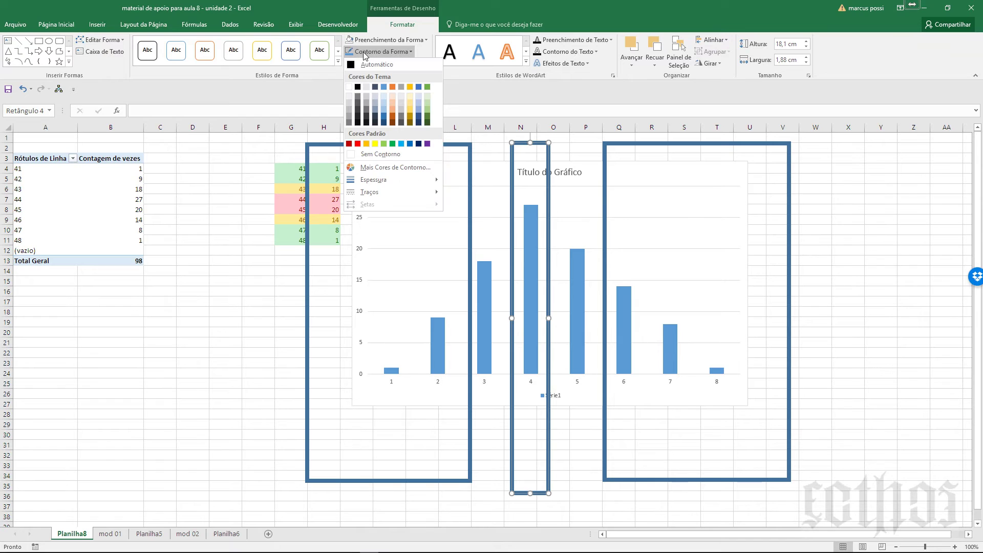
click(397, 120)
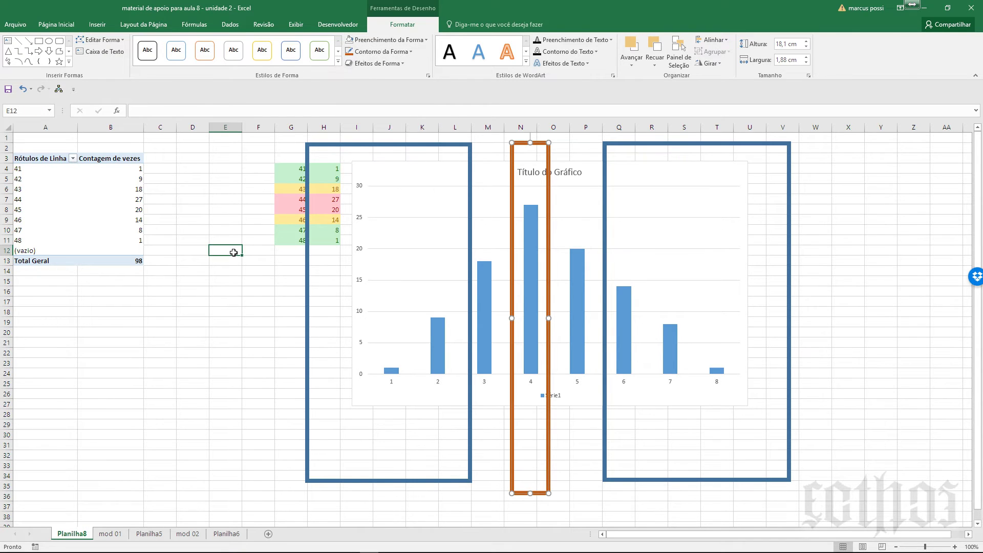
click(234, 252)
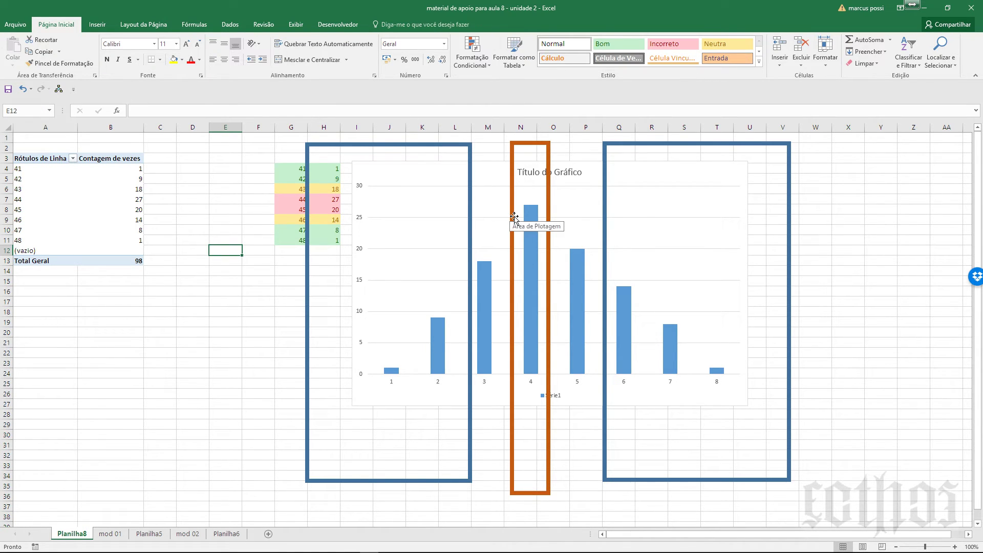
On the Planilha5 sheet, widen the pivot chart to column T and close its field list
click(111, 534)
click(146, 536)
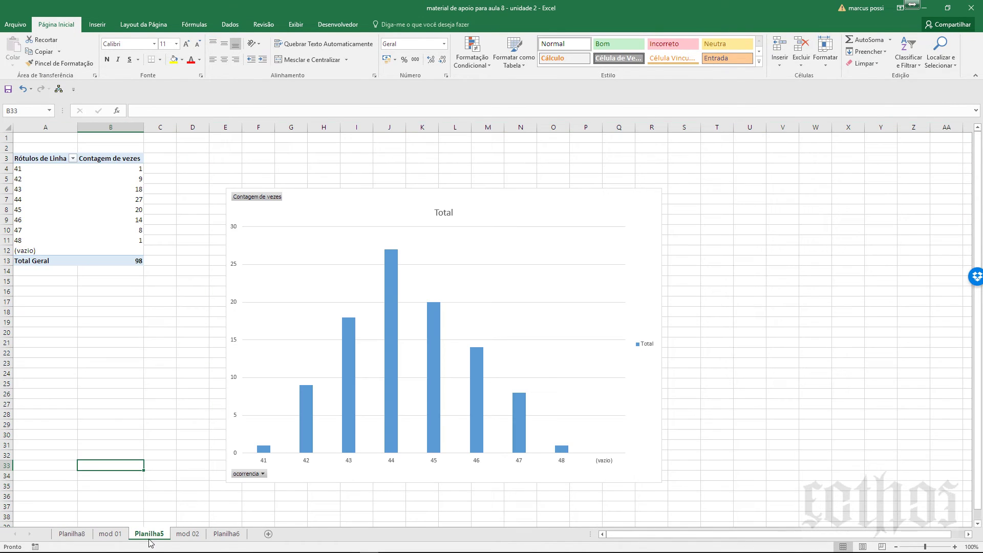
click(659, 333)
drag(671, 344, 743, 343)
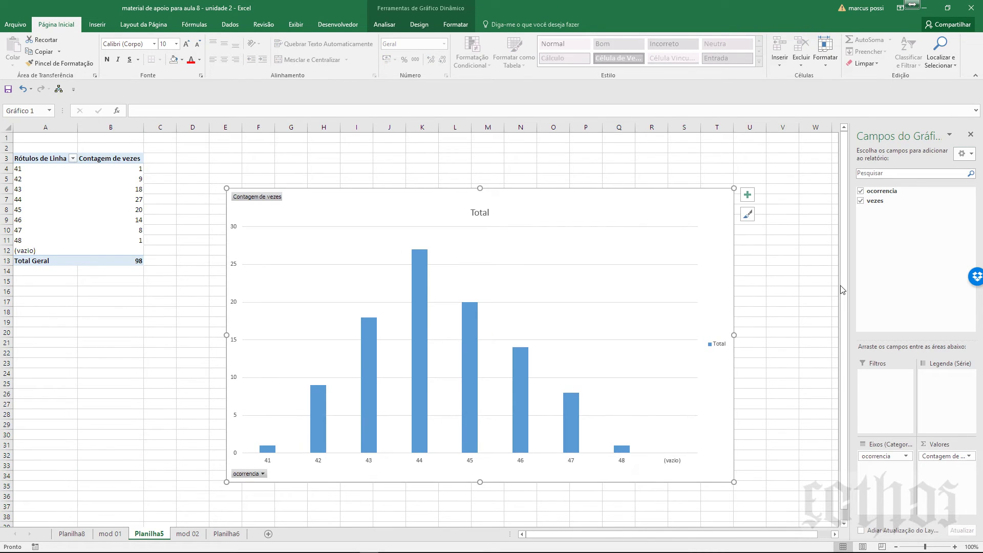
click(971, 136)
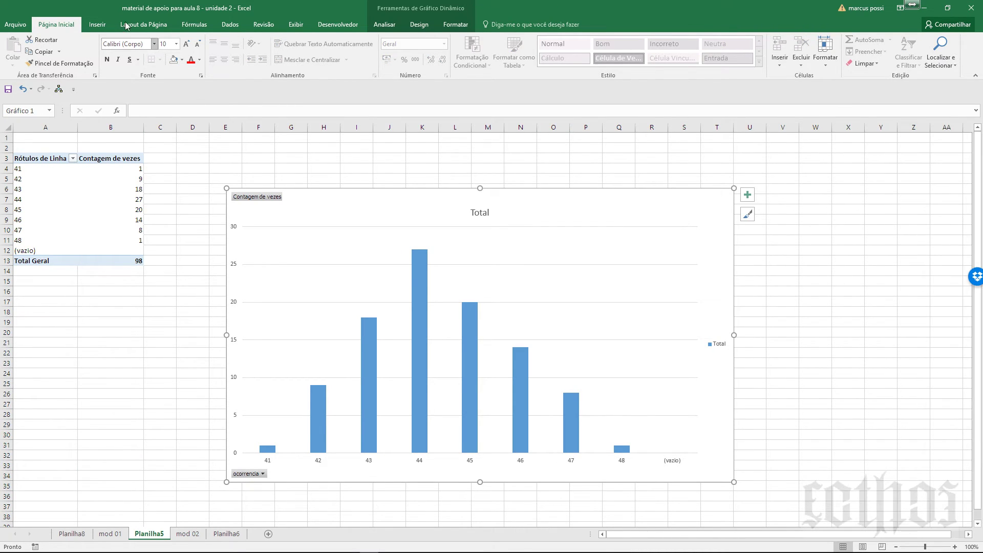
Draw a straight line about 9.9 cm high and 7.7 cm wide from the 41 bar to the top of the 44 bar
click(95, 26)
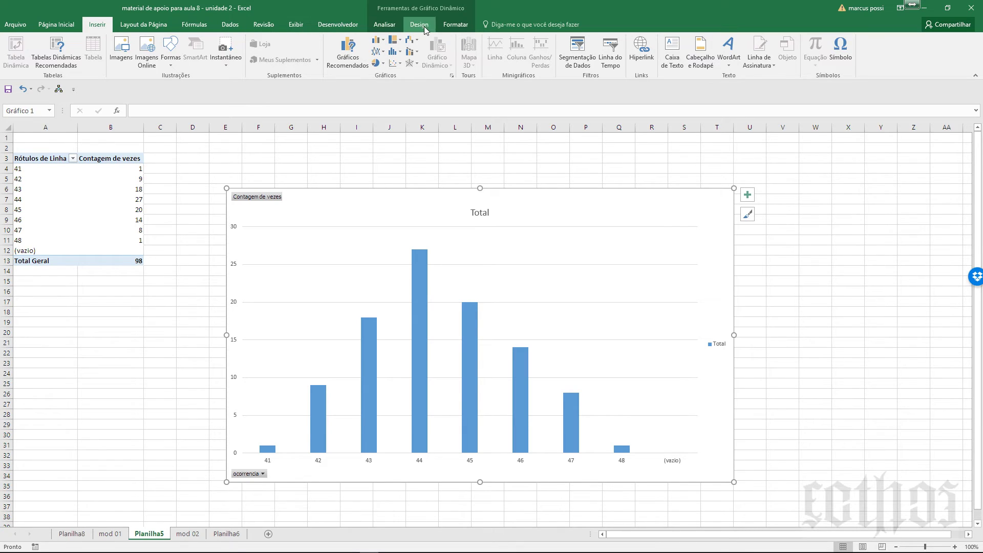
click(171, 53)
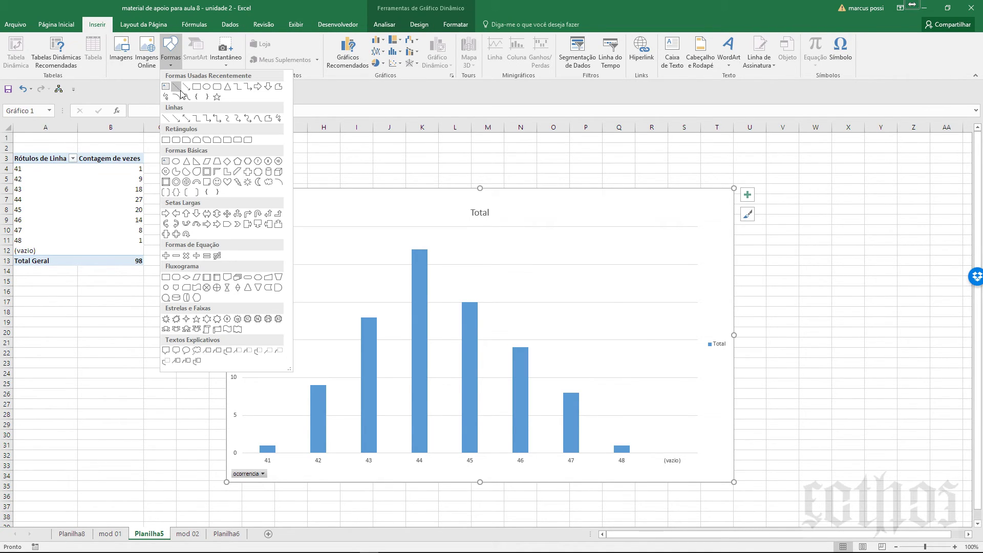
click(184, 86)
drag(274, 453, 417, 254)
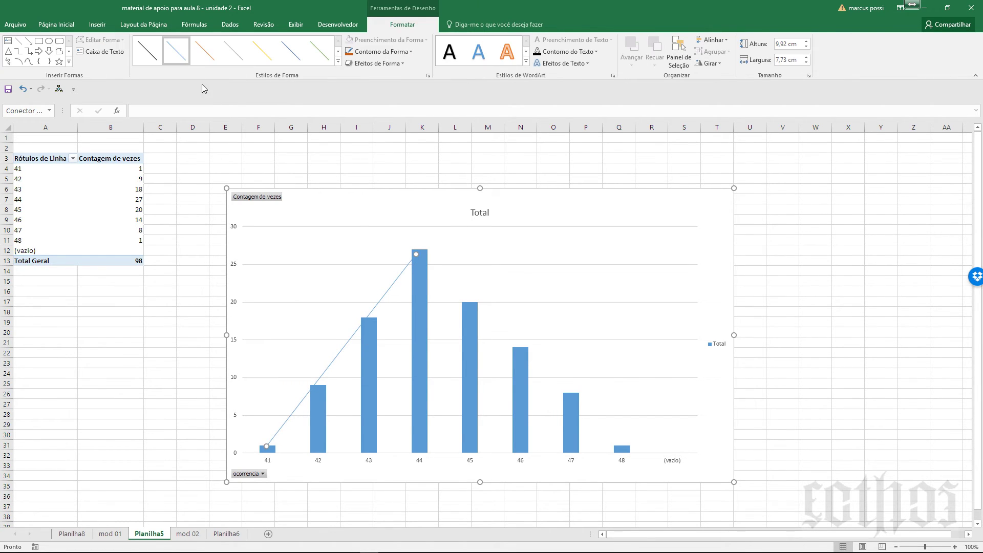
drag(291, 423, 546, 403)
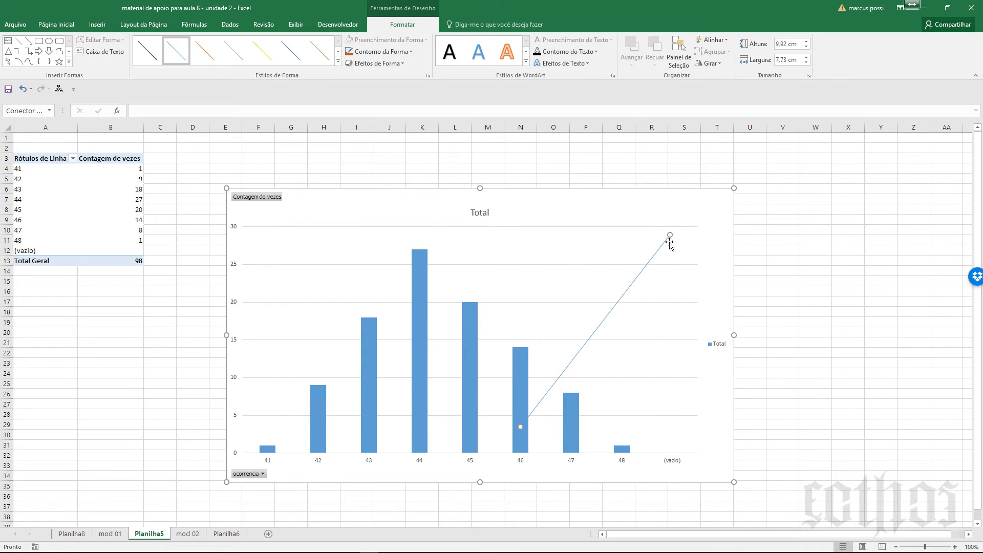
drag(621, 311, 369, 335)
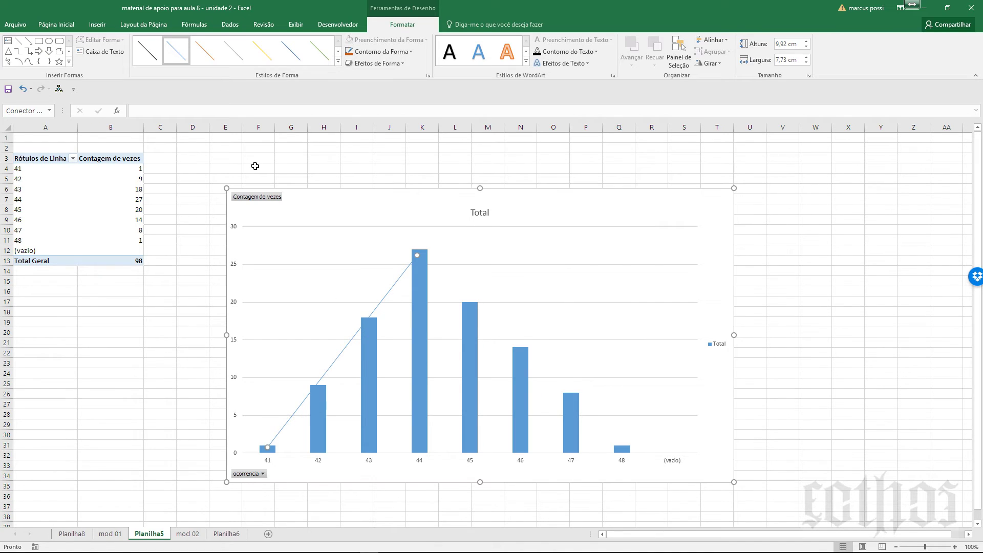
Draw a second straight line about 10 cm high and 10.8 cm wide from the 48 bar to the top of the 44 bar
click(97, 24)
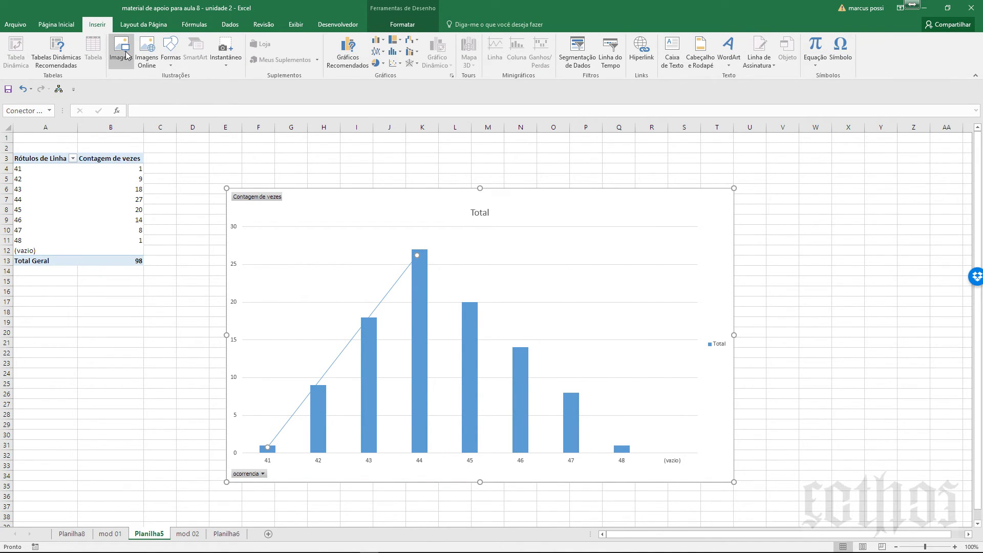
click(170, 54)
click(175, 90)
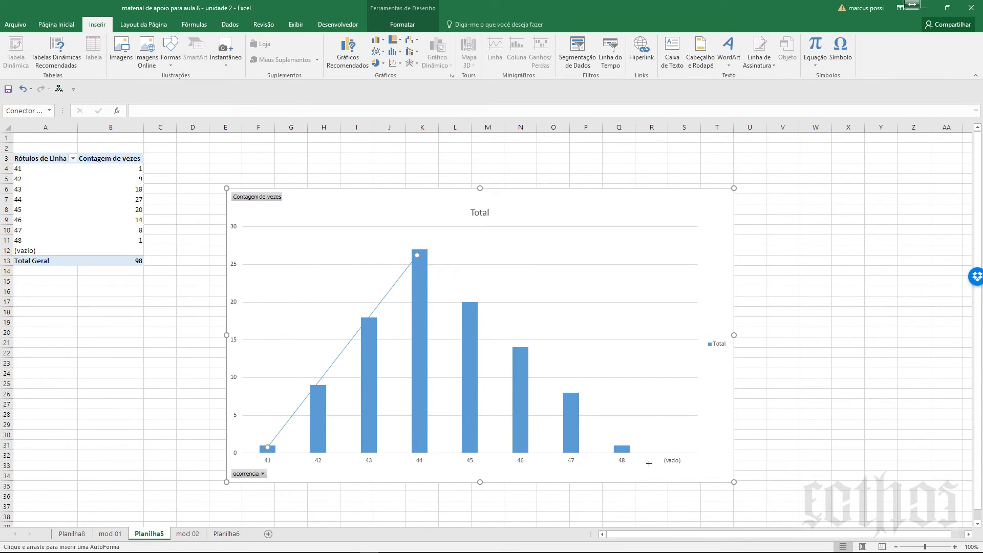
drag(632, 455, 424, 261)
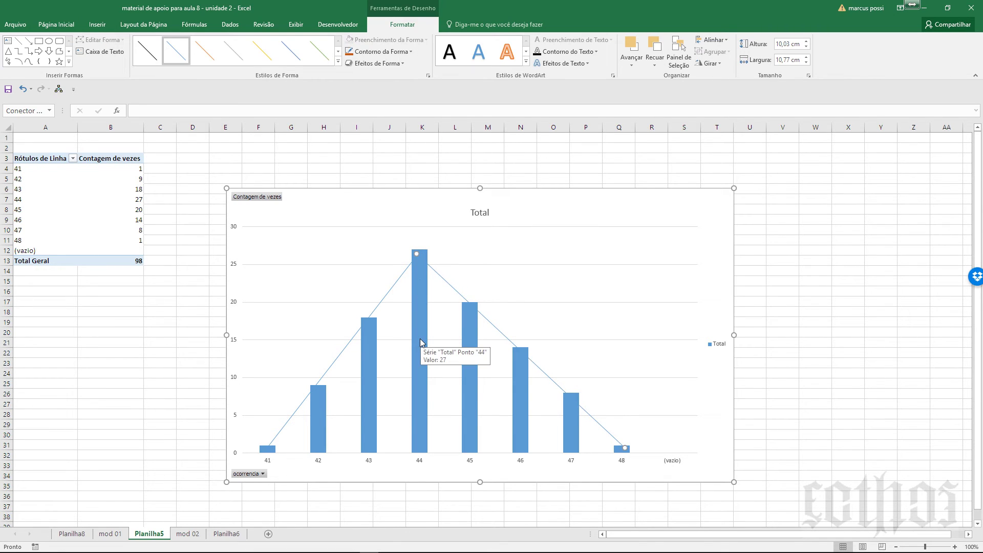
click(108, 466)
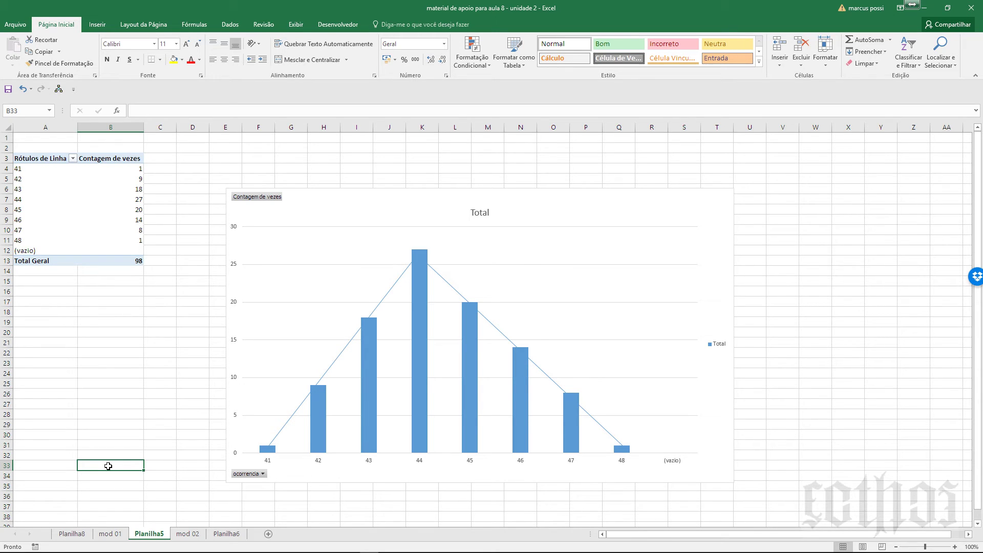
Apply the Incorreto cell style to the pivot table's 44 row and the Bom style to its 41 and 48 rows
click(20, 200)
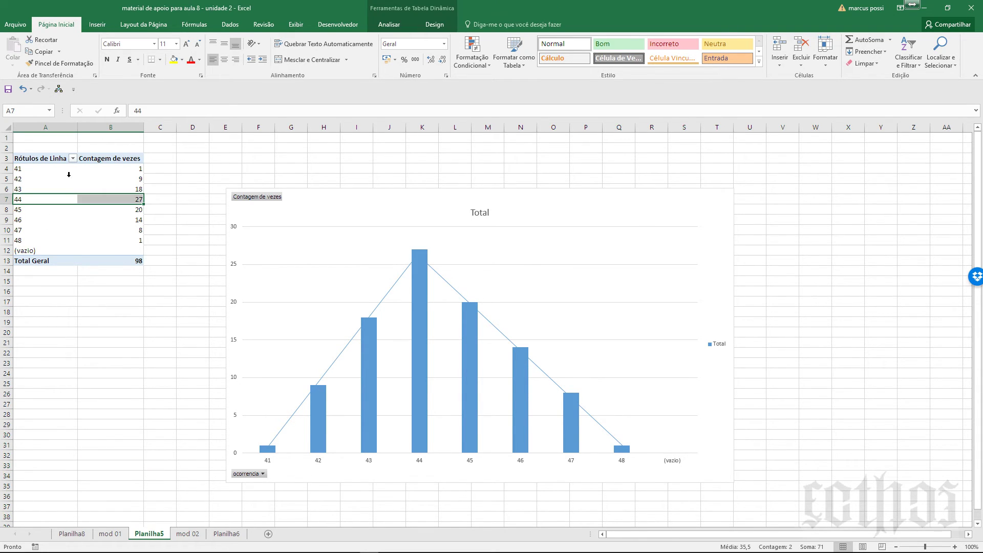
click(673, 44)
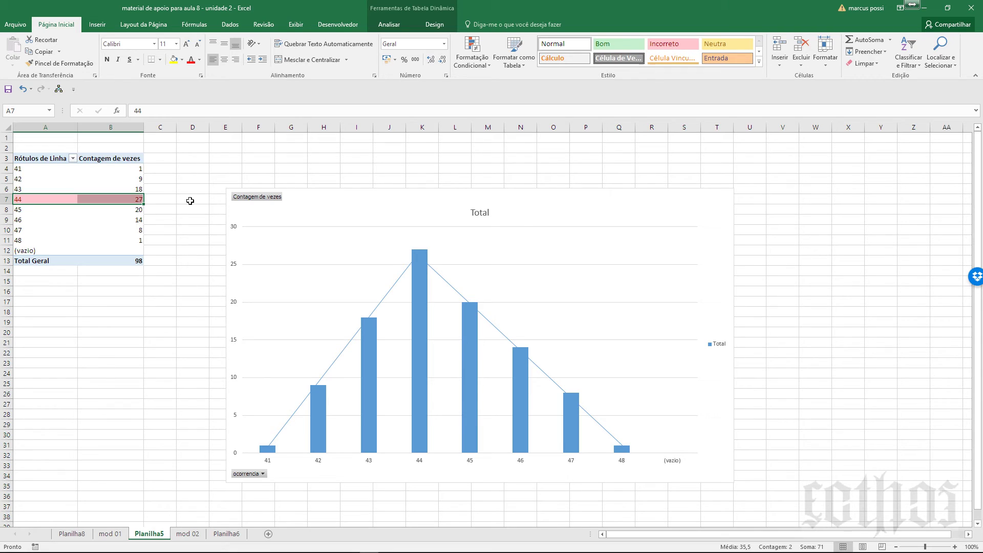
click(28, 171)
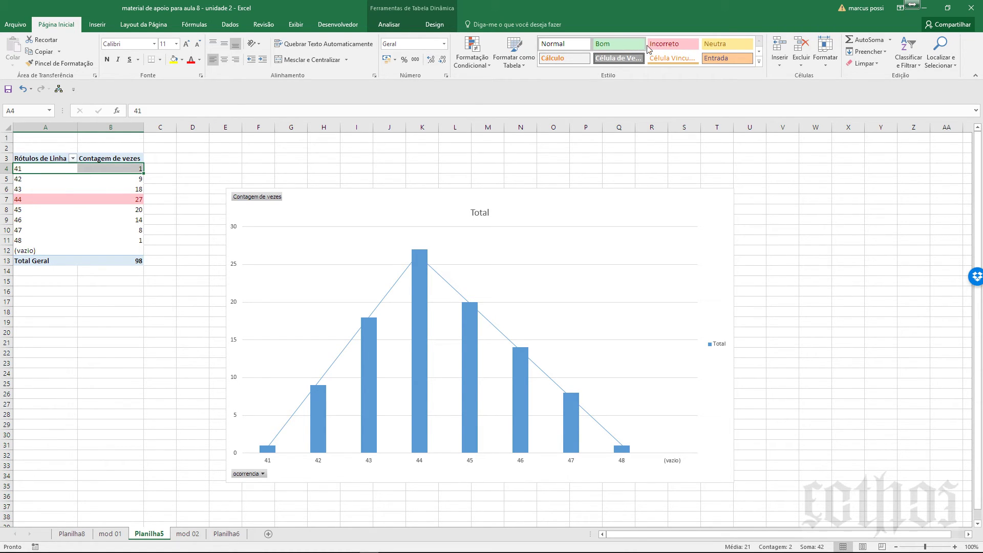
click(666, 45)
click(610, 48)
click(32, 244)
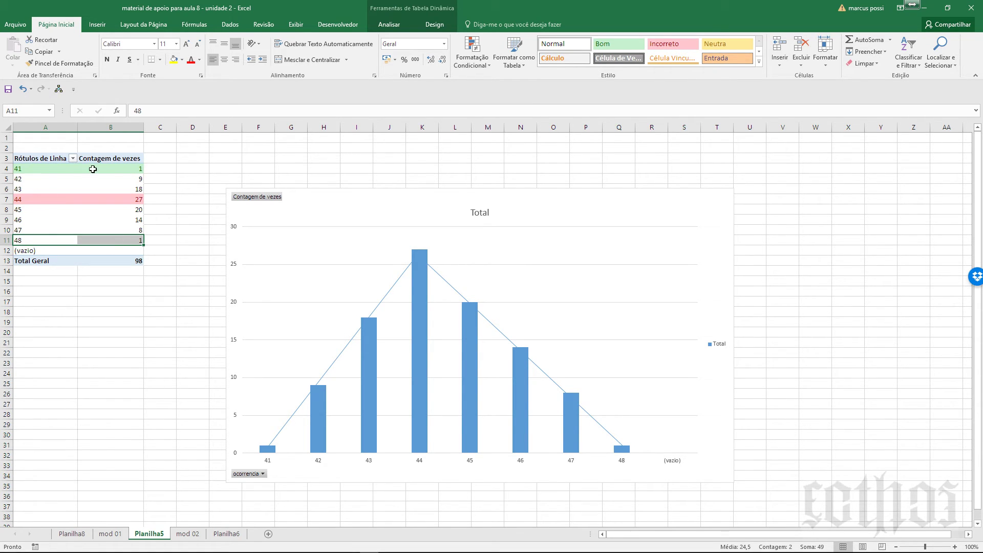
click(621, 44)
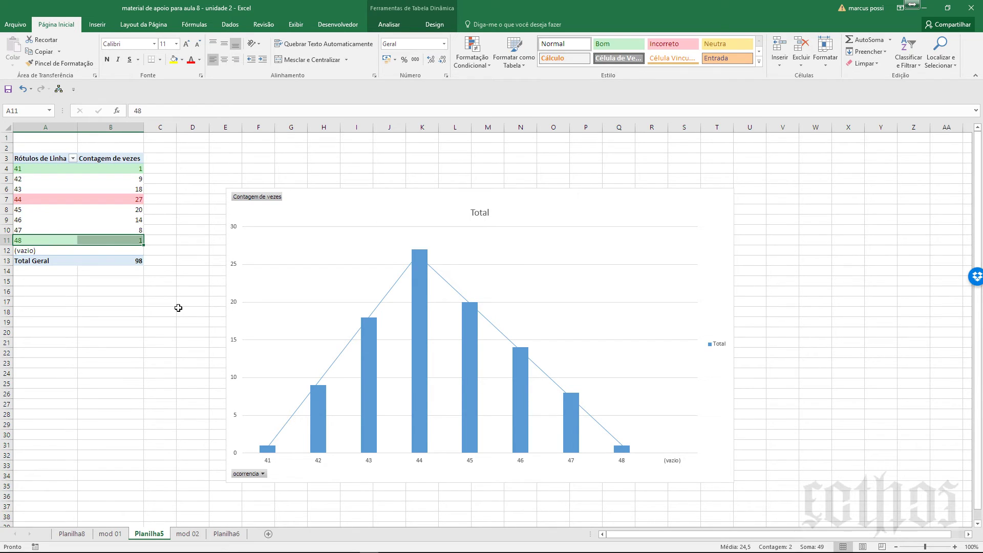
click(159, 321)
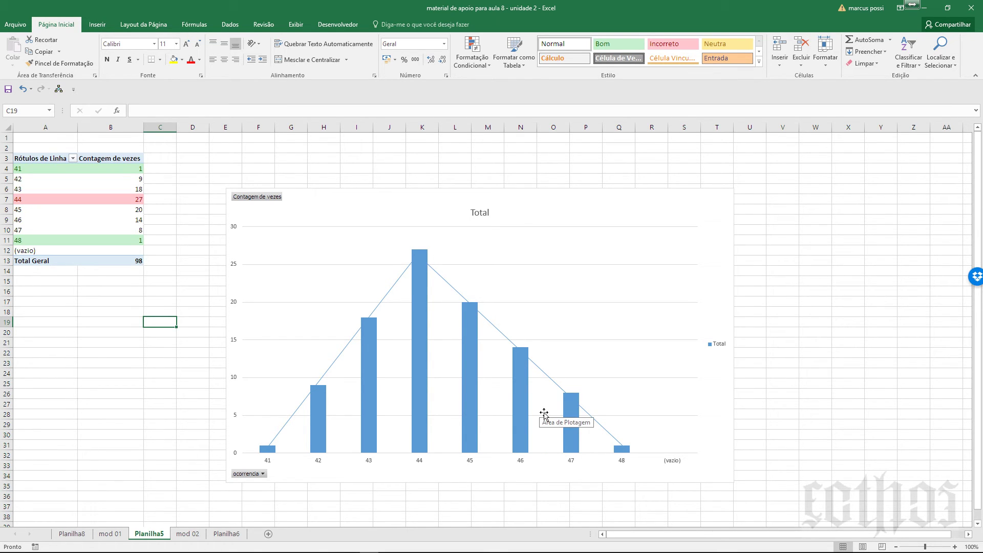
Create a pivot table on a new sheet from all mod 02 data, with ocorrencia as rows and the count of vezes as values
click(188, 534)
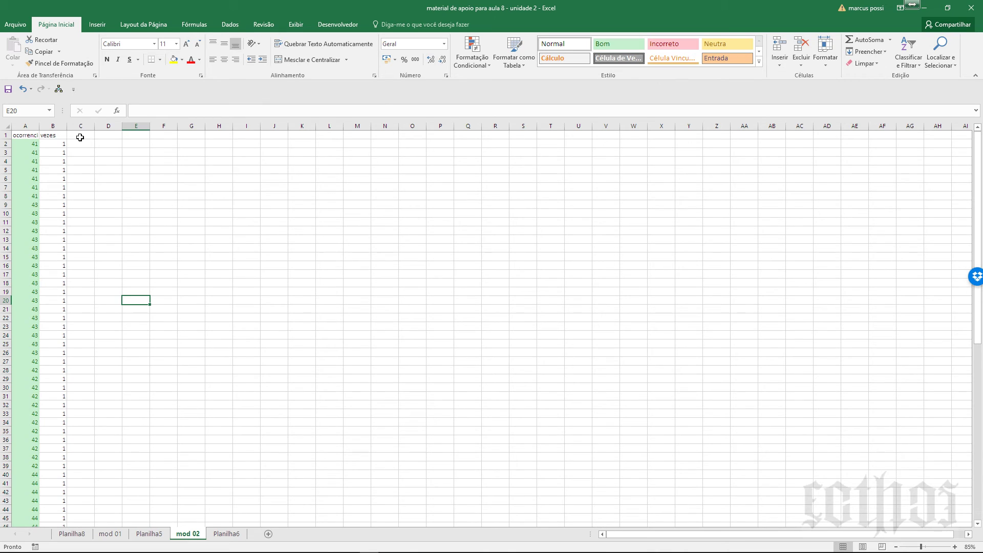
click(8, 127)
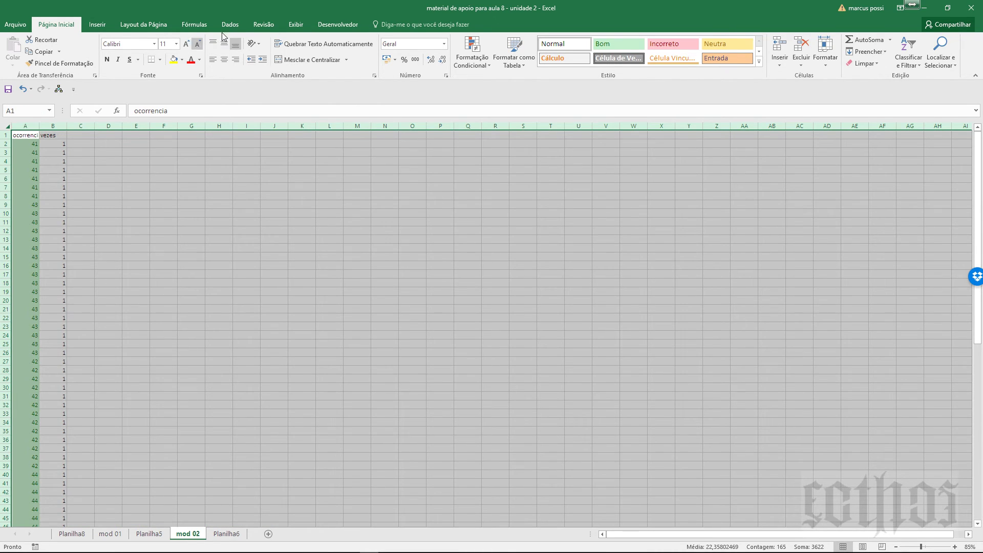
click(96, 23)
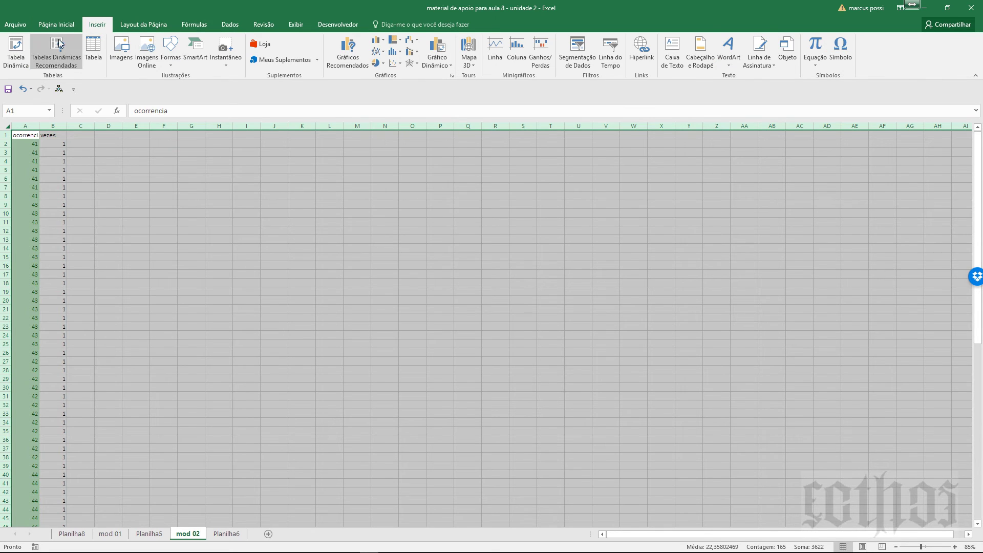
click(21, 53)
click(358, 316)
drag(882, 193, 885, 456)
drag(873, 201, 957, 451)
Copy the pivot table's 41 to 48 rows with their counts and paste them starting at cell F4
drag(31, 170, 133, 251)
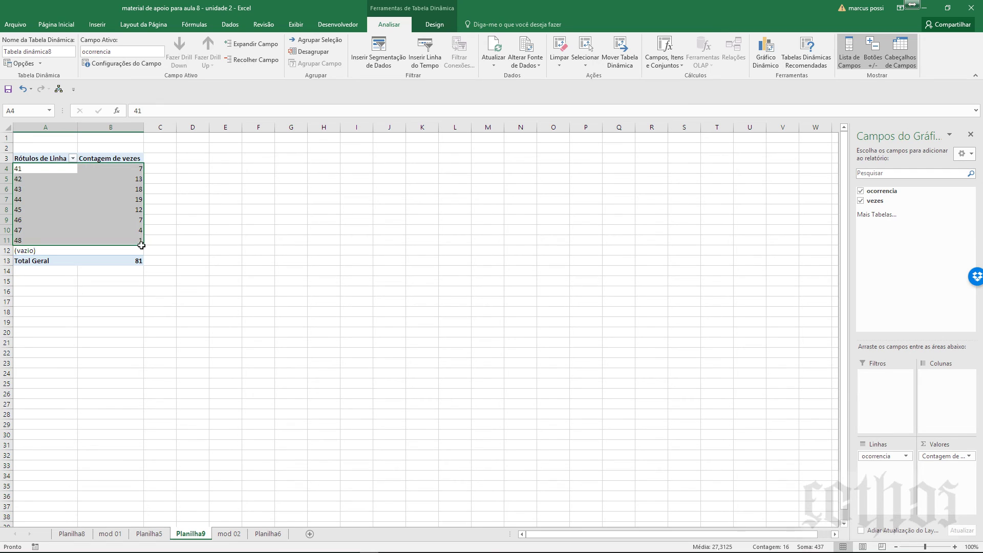
key(ctrl+c)
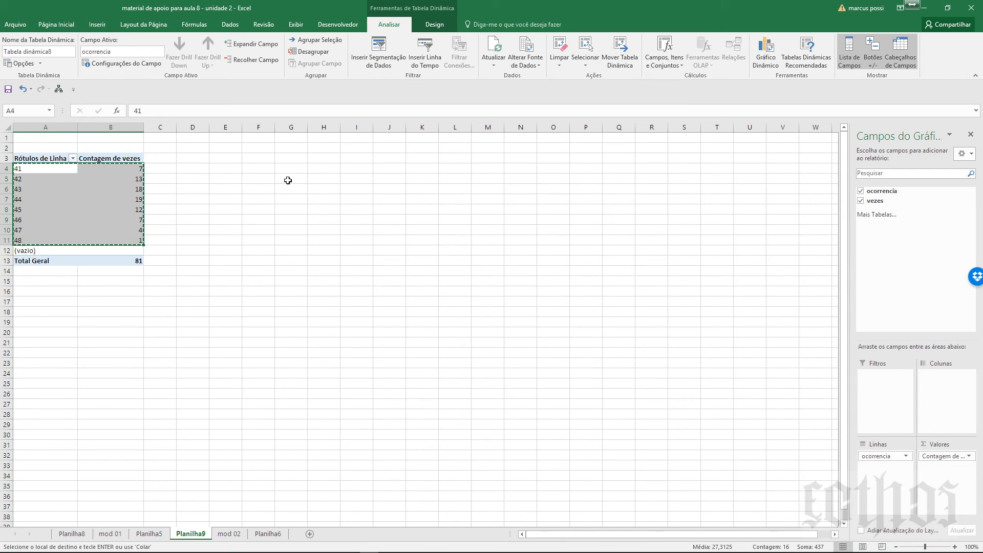
click(262, 172)
key(ctrl+v)
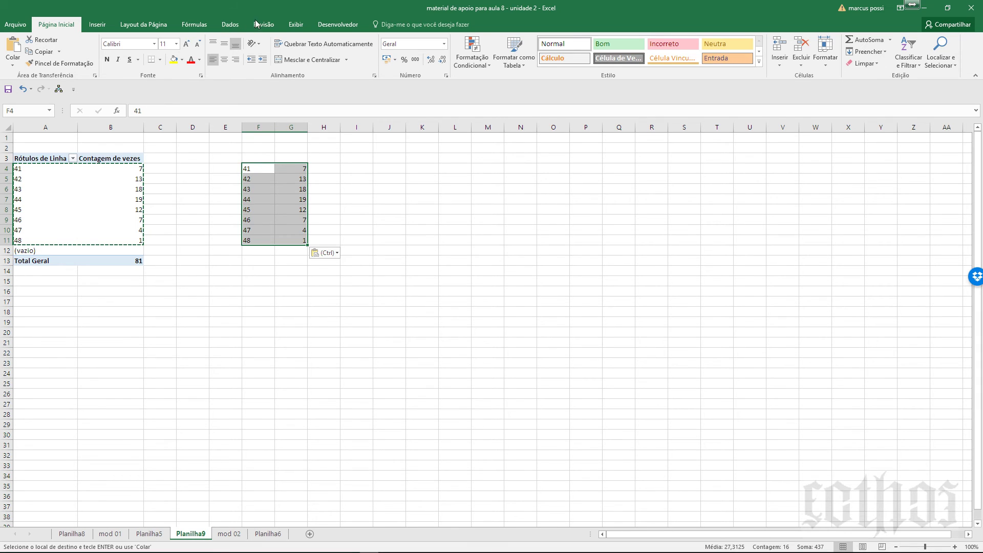
Insert a clustered column chart from the pasted range F4:G11
click(107, 23)
click(378, 40)
click(385, 72)
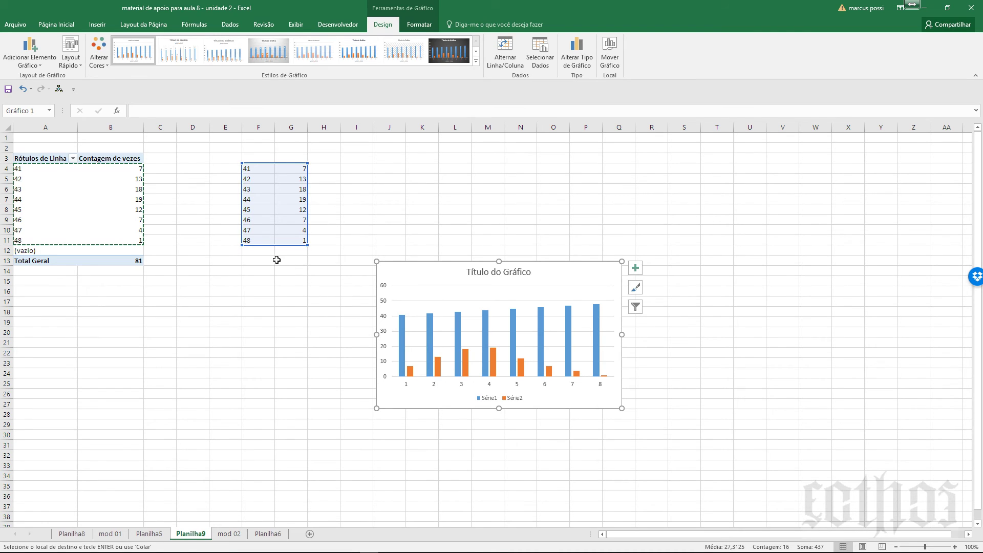
Restrict the chart's data to the counts in G4:G11 and enlarge it to cover about columns H to Y, rows 3 to 32
key(Escape)
drag(252, 253, 277, 251)
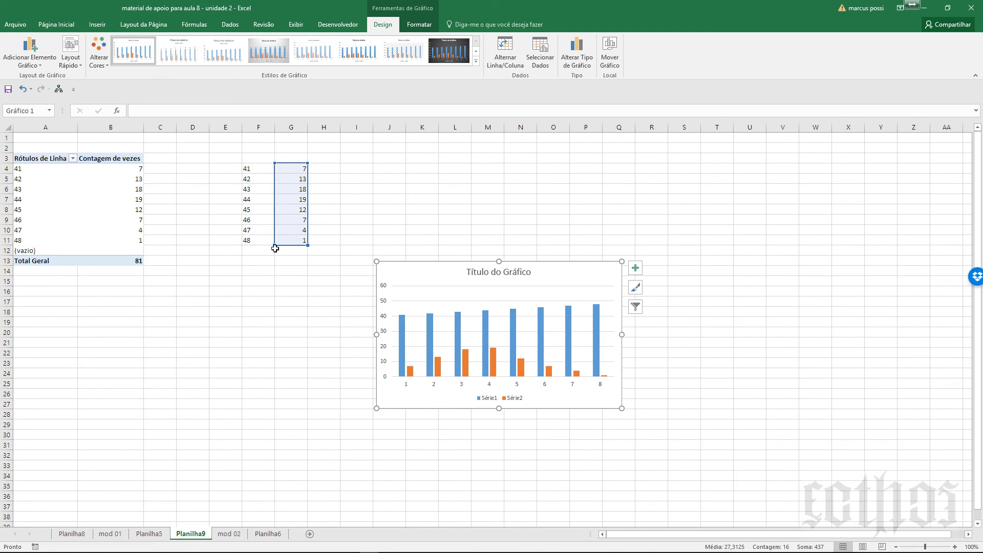
drag(529, 265, 475, 164)
drag(567, 307, 887, 455)
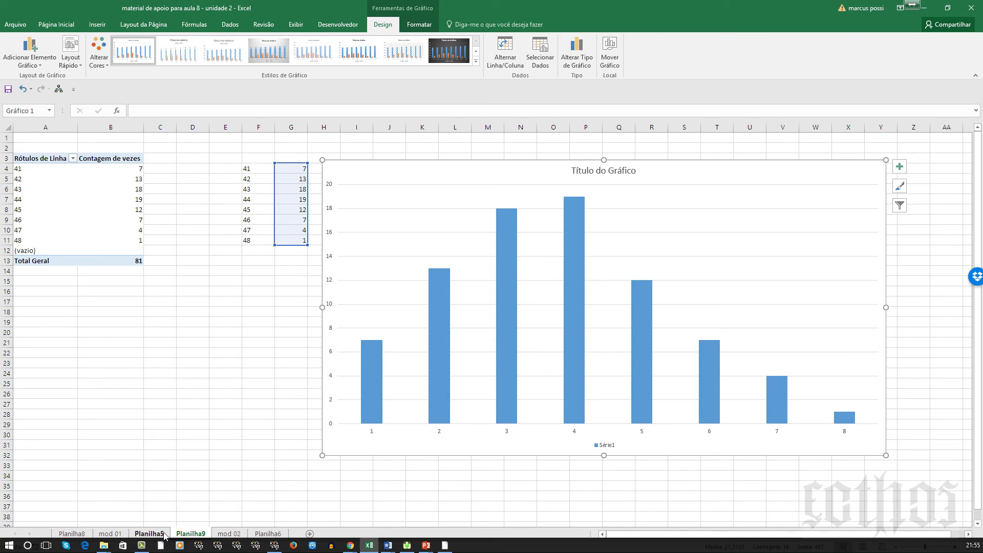
Widen the pivot chart on the Planilha6 sheet to column U and compare it with the pivot chart on Planilha5
click(267, 534)
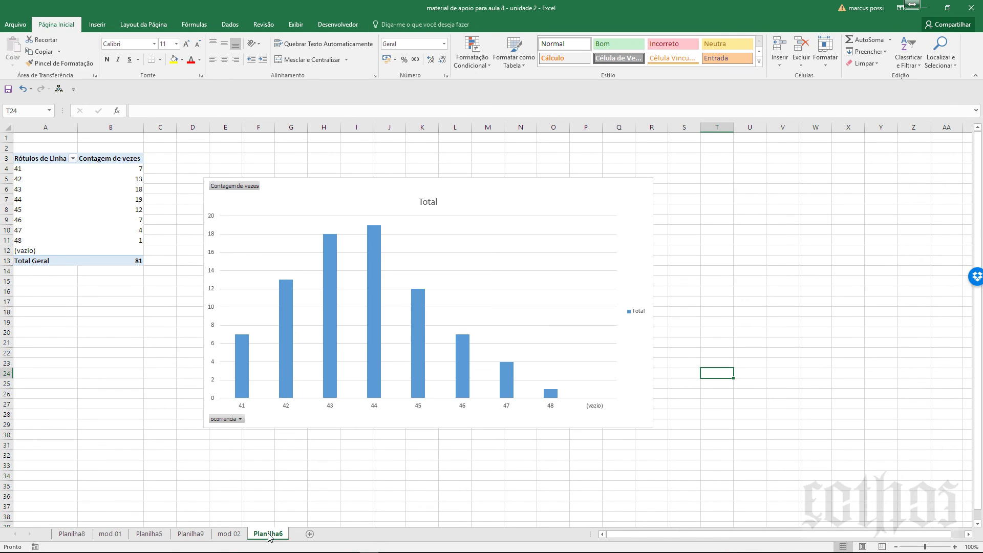
click(631, 297)
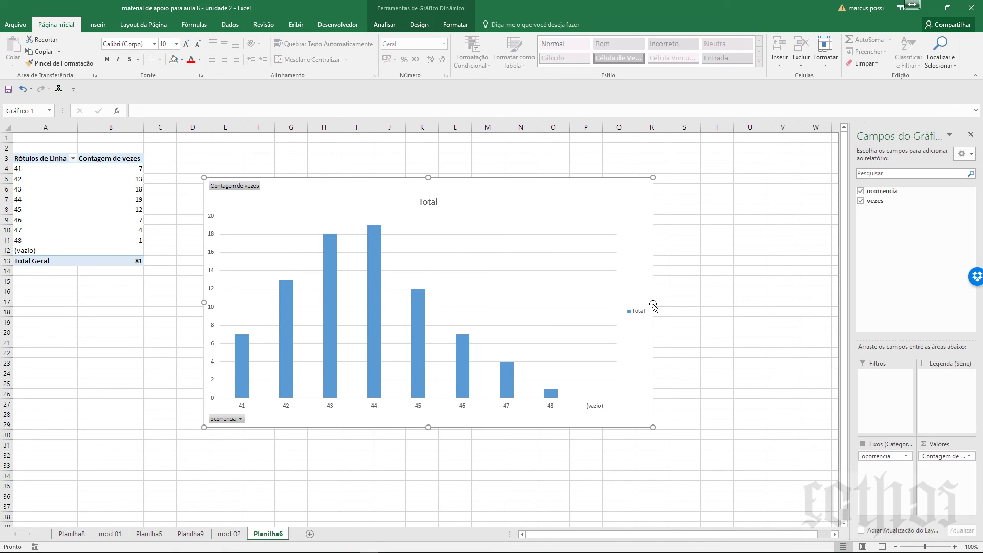
click(657, 303)
click(655, 302)
drag(655, 303, 764, 303)
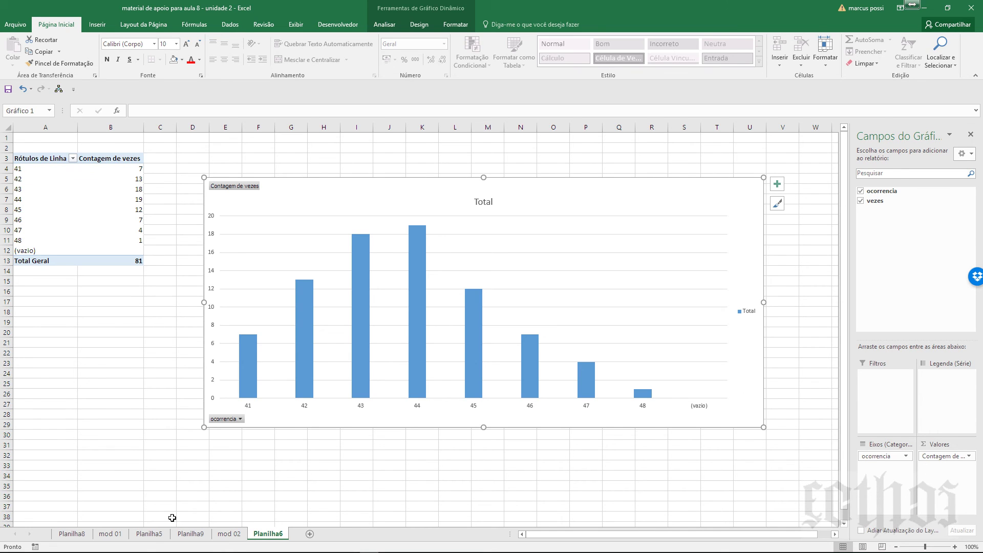
click(144, 538)
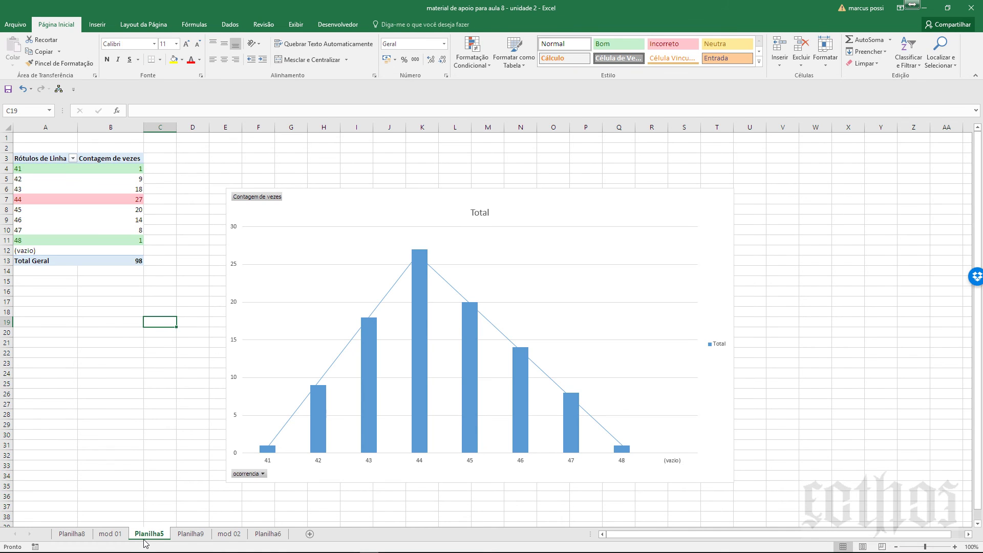
click(268, 535)
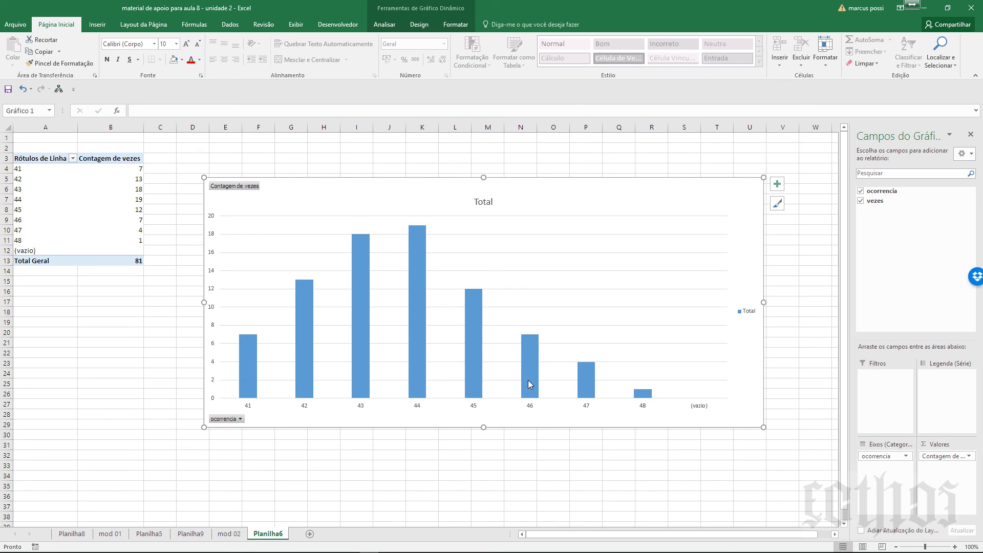
Close the Excel workbook and the Word document Documento1 without saving either one
click(975, 13)
click(491, 294)
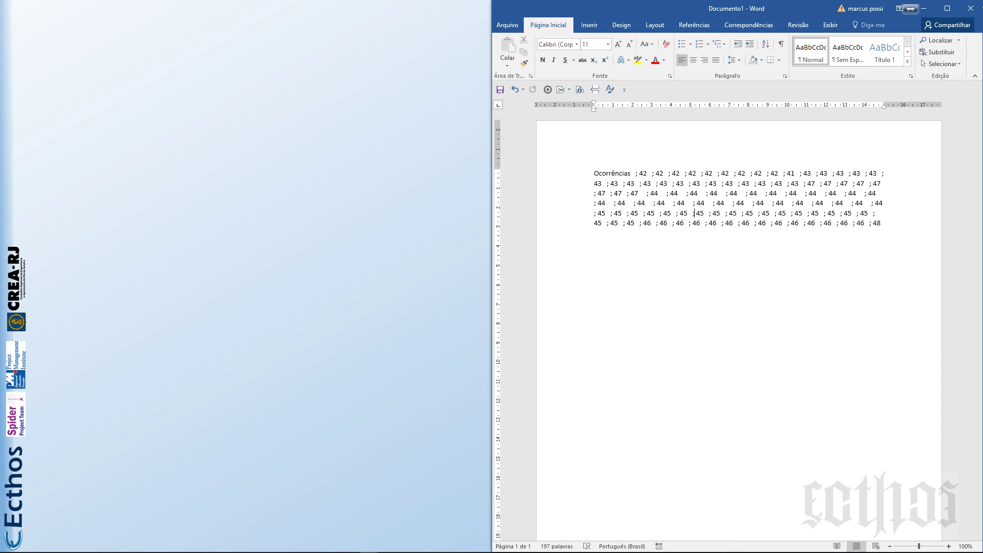
click(975, 10)
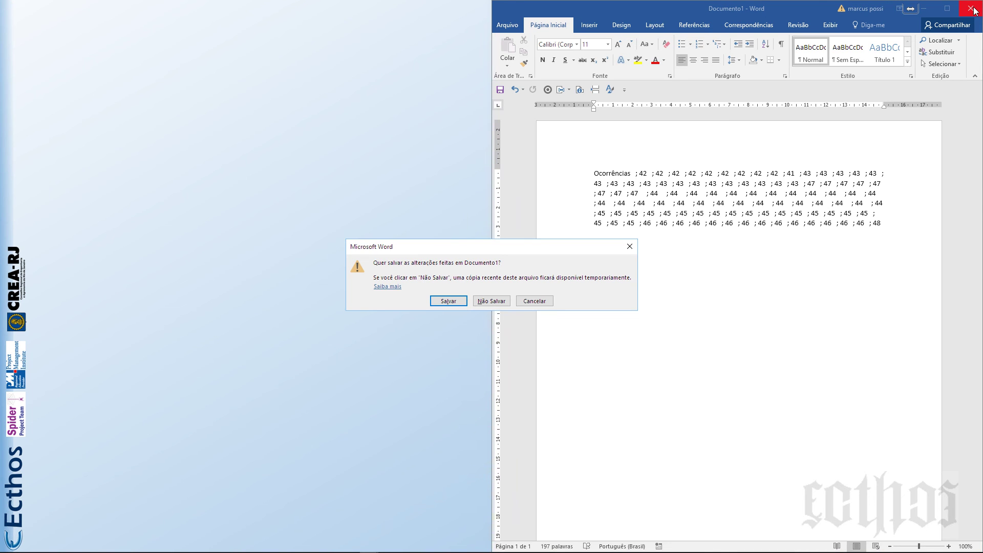
click(482, 302)
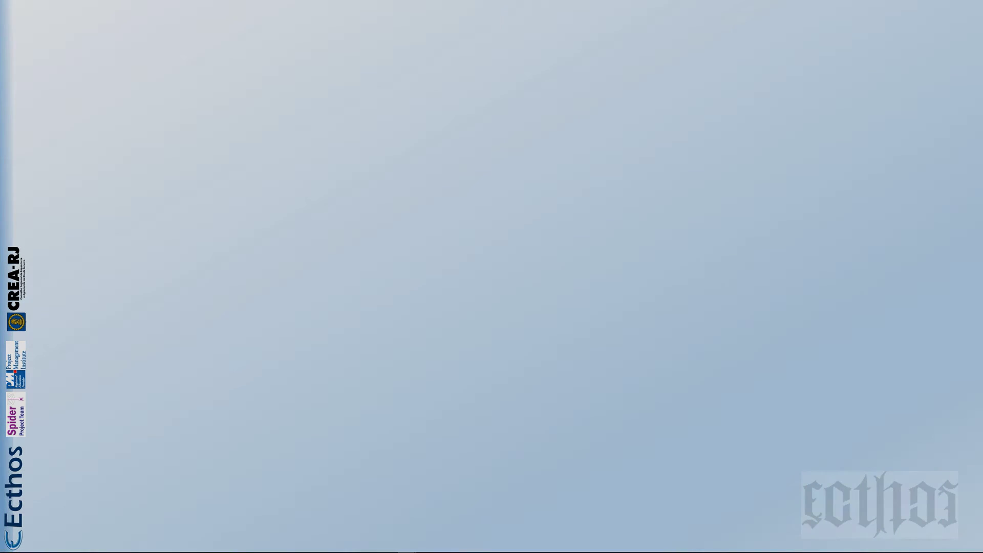